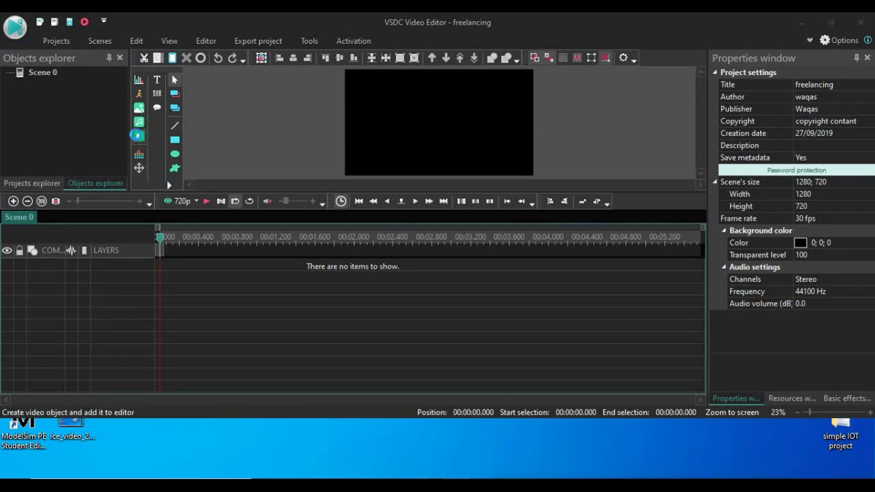
pyautogui.click(137, 136)
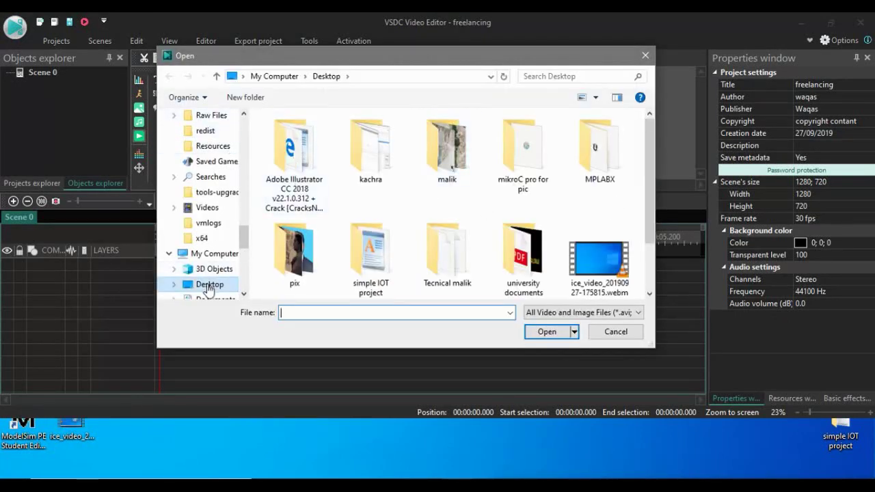
pyautogui.click(208, 286)
pyautogui.doubleClick(561, 58)
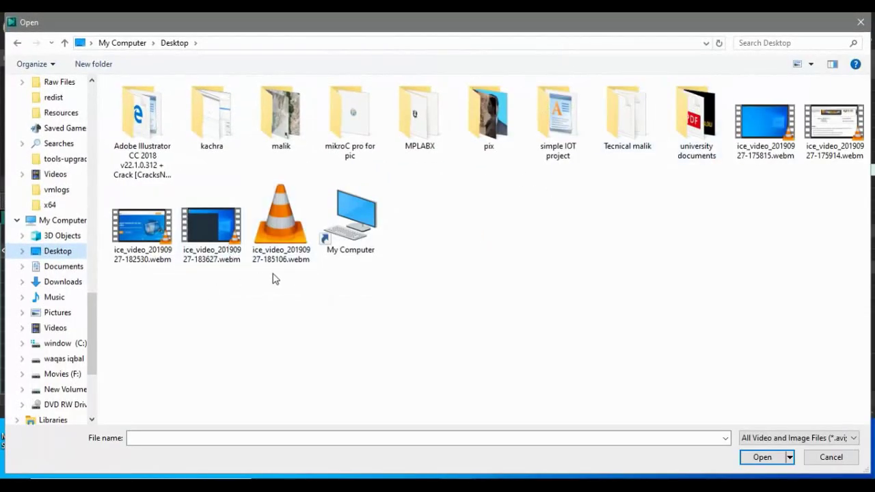
pyautogui.moveTo(234, 283); pyautogui.dragTo(140, 232)
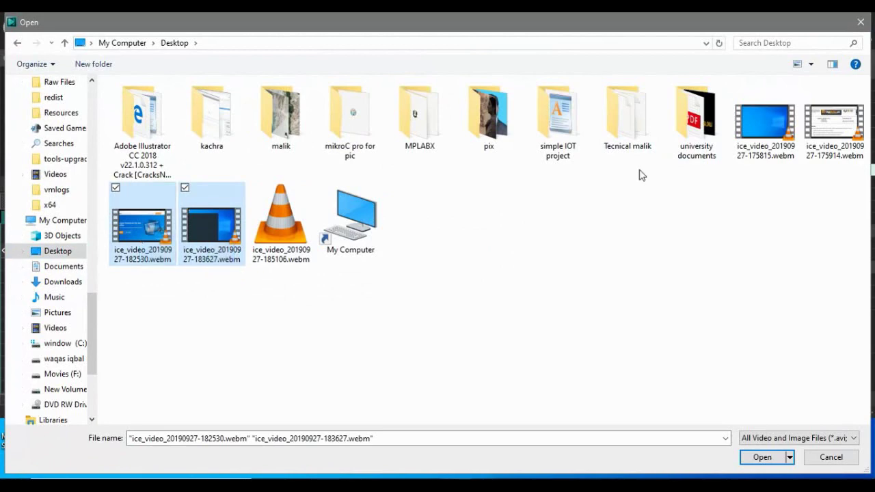
pyautogui.click(739, 84)
pyautogui.click(808, 84)
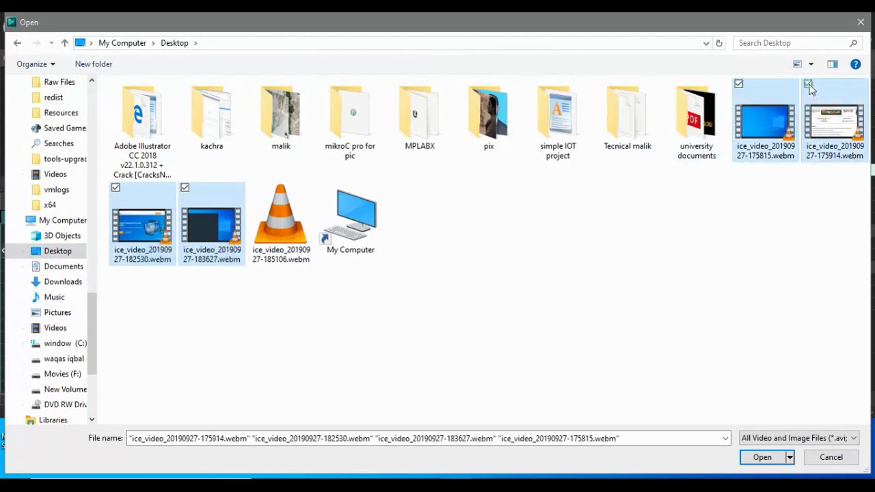
pyautogui.click(749, 457)
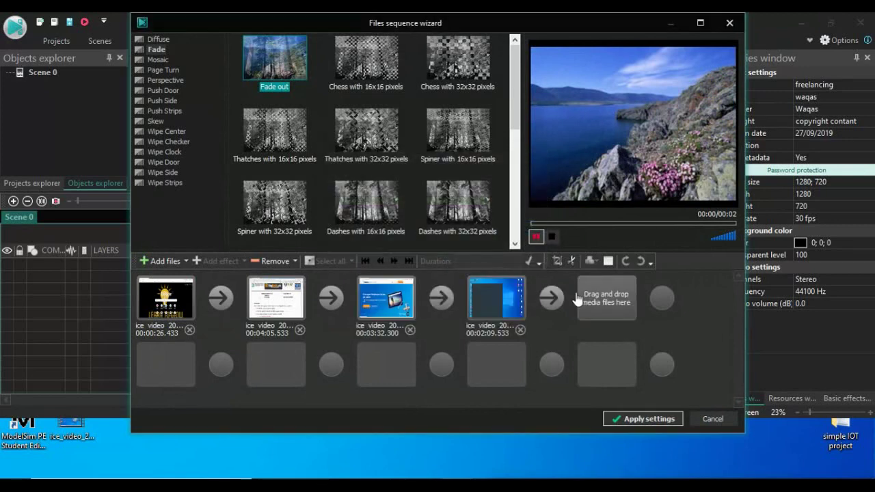
pyautogui.click(615, 421)
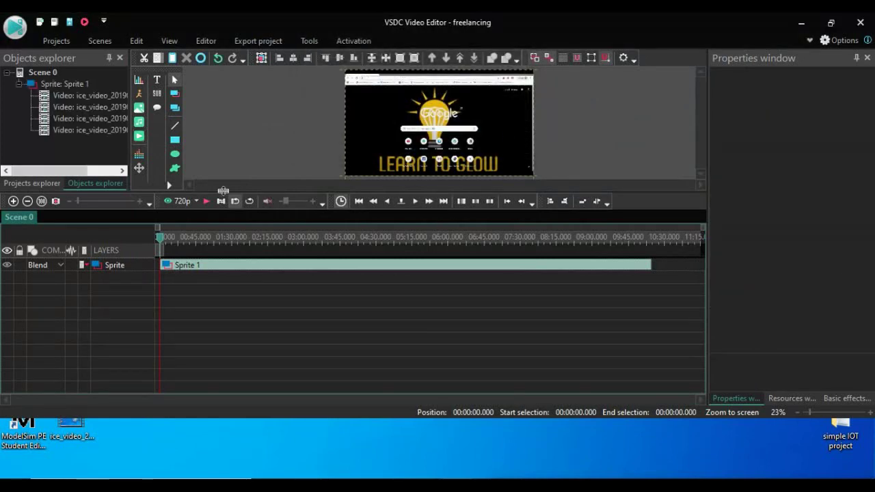
pyautogui.click(91, 96)
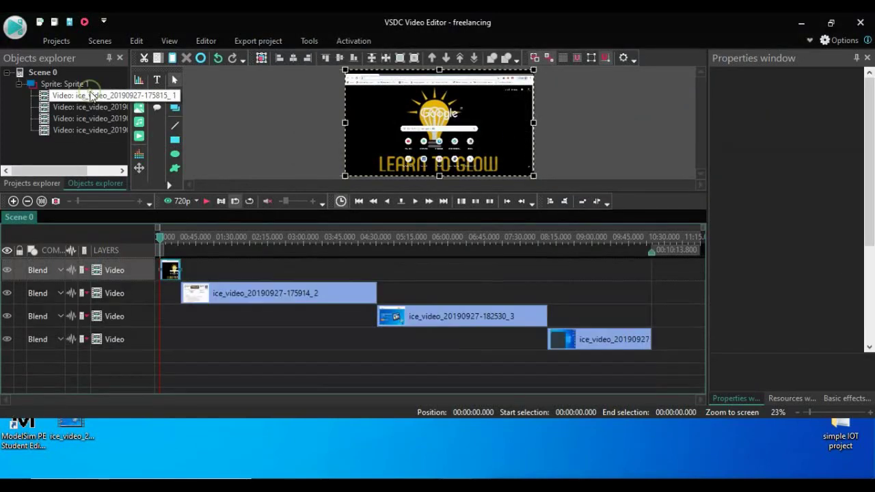
pyautogui.press('Delete')
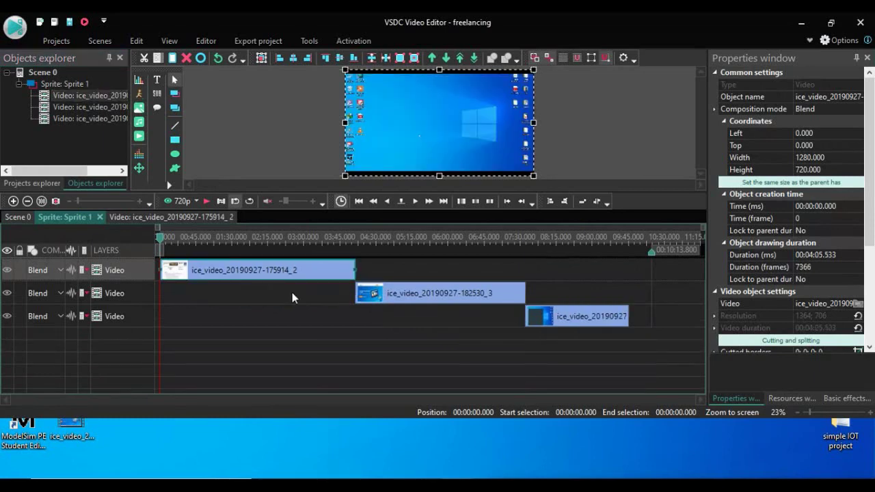
pyautogui.click(139, 139)
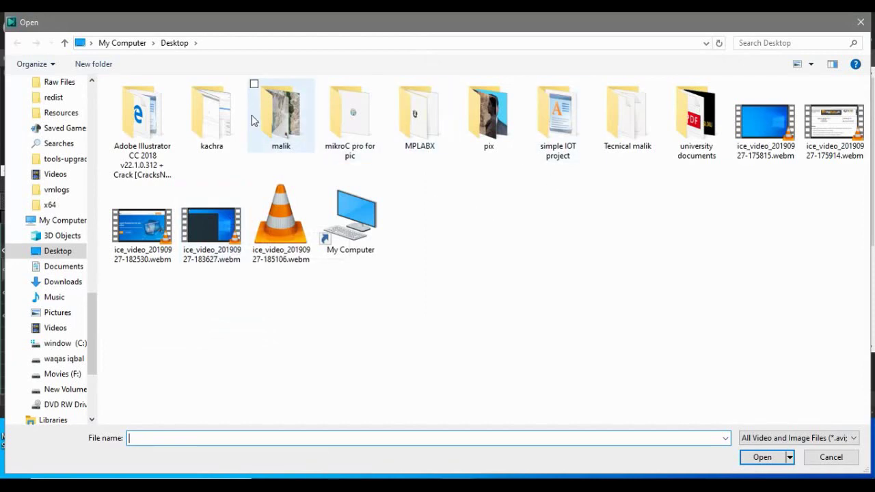
pyautogui.doubleClick(642, 135)
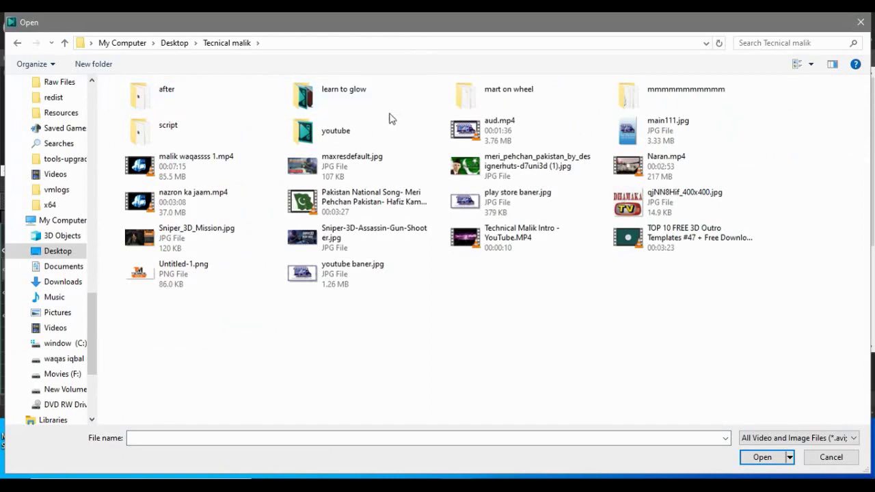
pyautogui.doubleClick(374, 106)
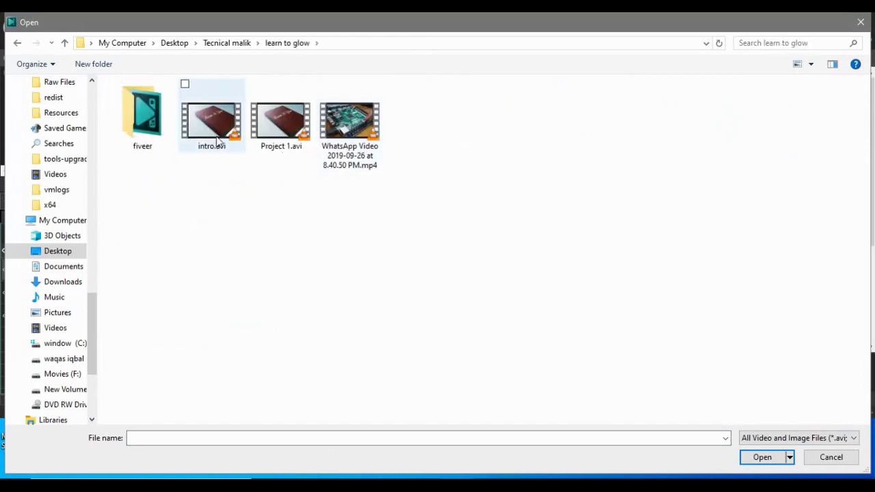
pyautogui.press('Escape')
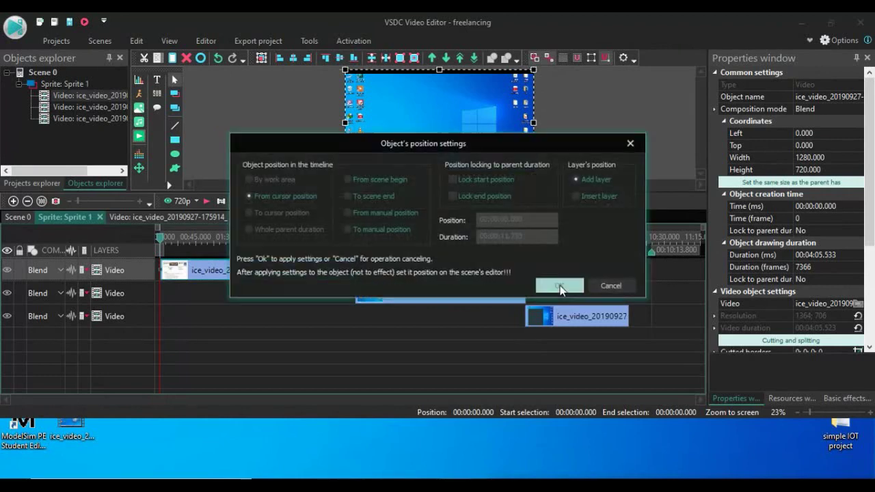
pyautogui.click(560, 285)
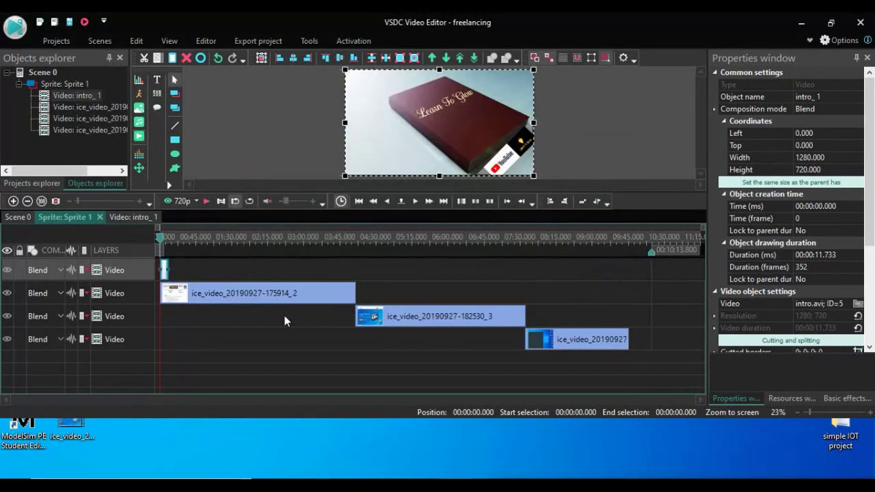
pyautogui.click(243, 298)
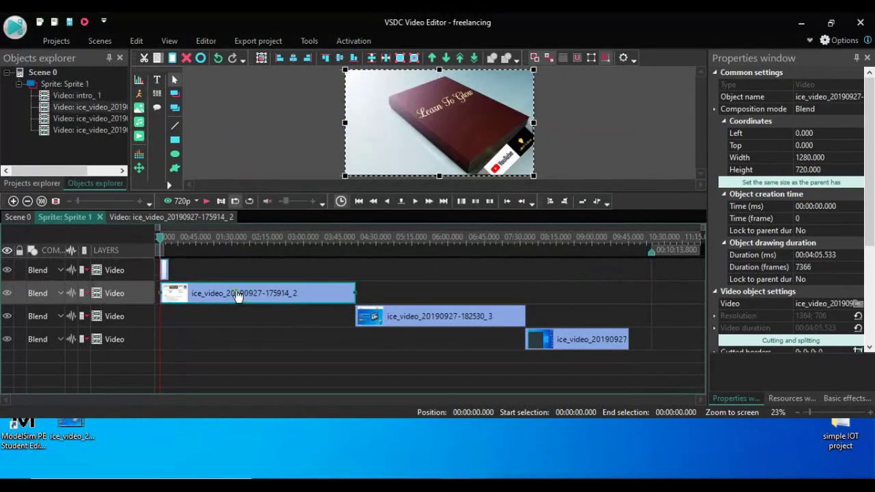
pyautogui.moveTo(238, 296); pyautogui.dragTo(243, 295)
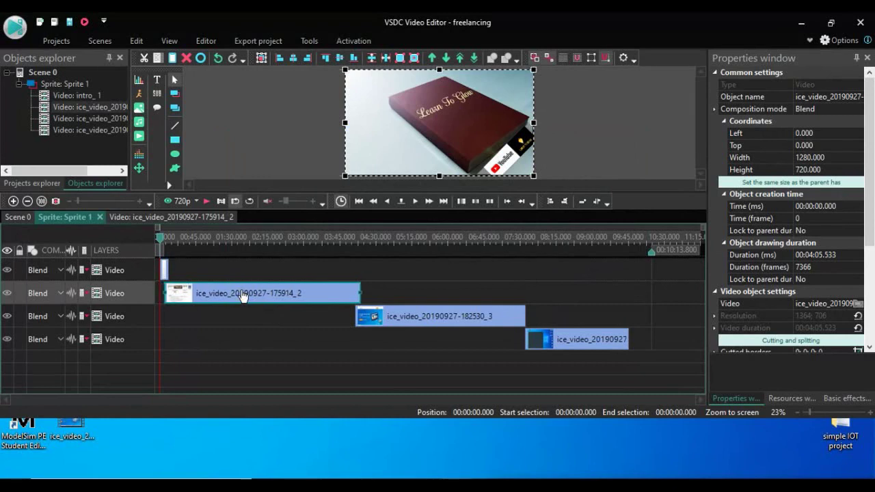
pyautogui.click(84, 200)
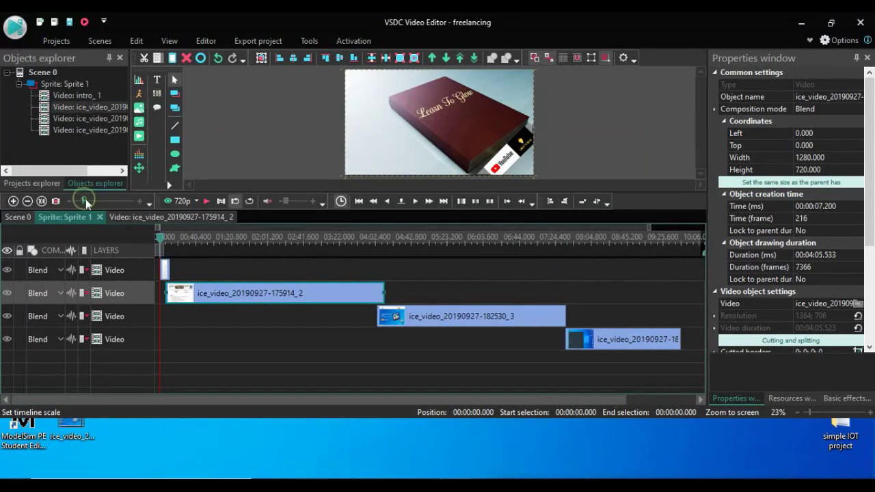
pyautogui.moveTo(84, 200); pyautogui.dragTo(103, 199)
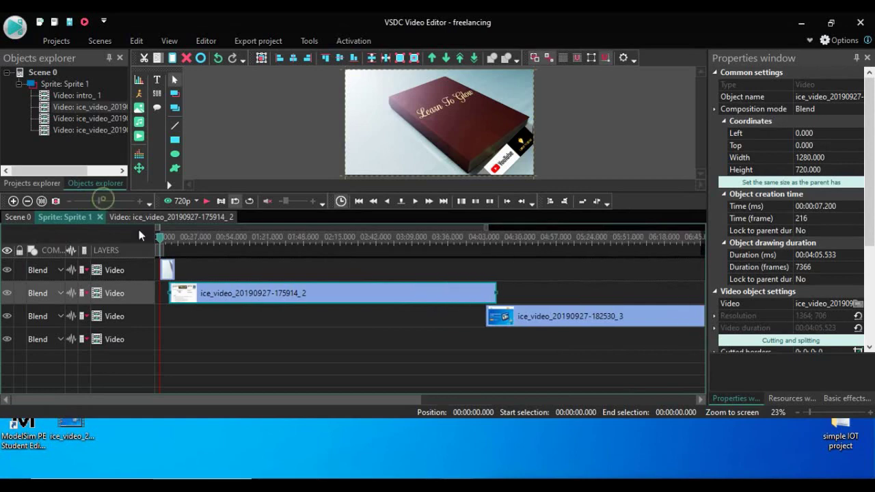
pyautogui.click(117, 200)
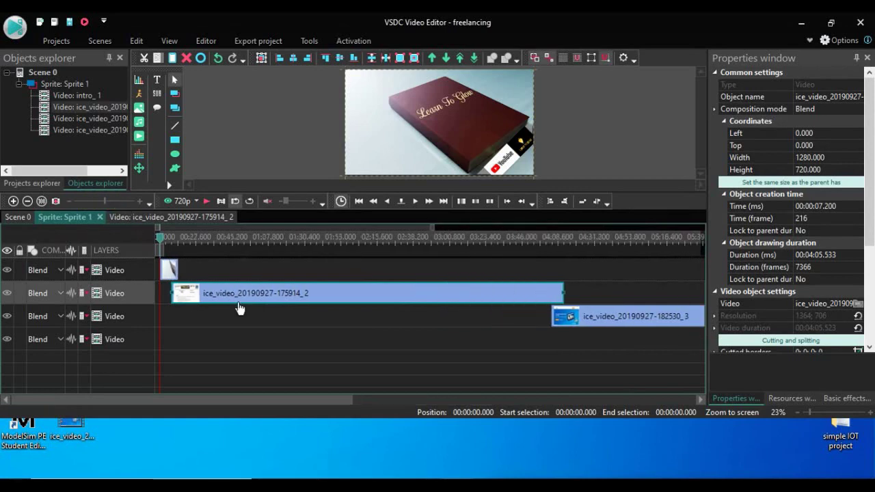
pyautogui.moveTo(210, 294); pyautogui.dragTo(214, 295)
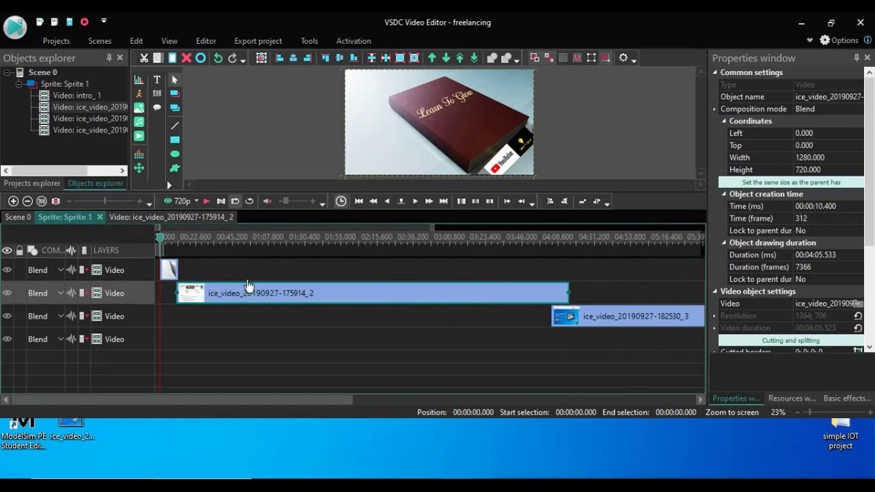
pyautogui.click(223, 294)
pyautogui.rightClick(223, 294)
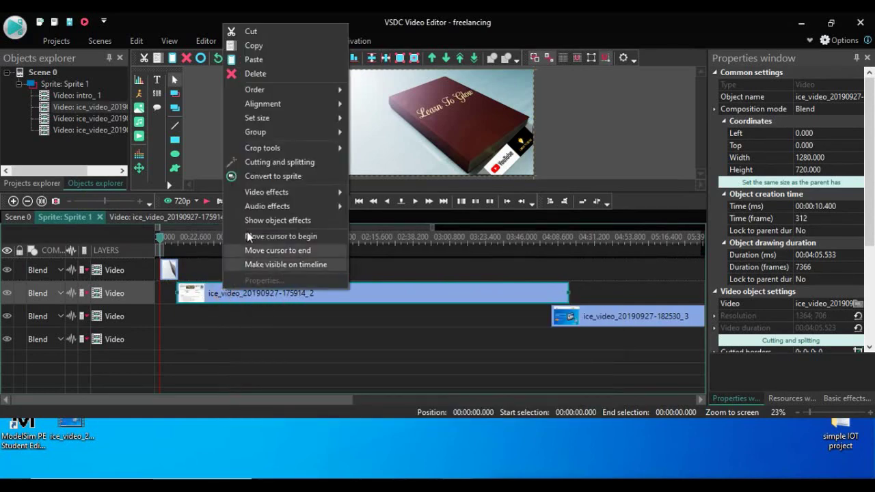
pyautogui.click(277, 162)
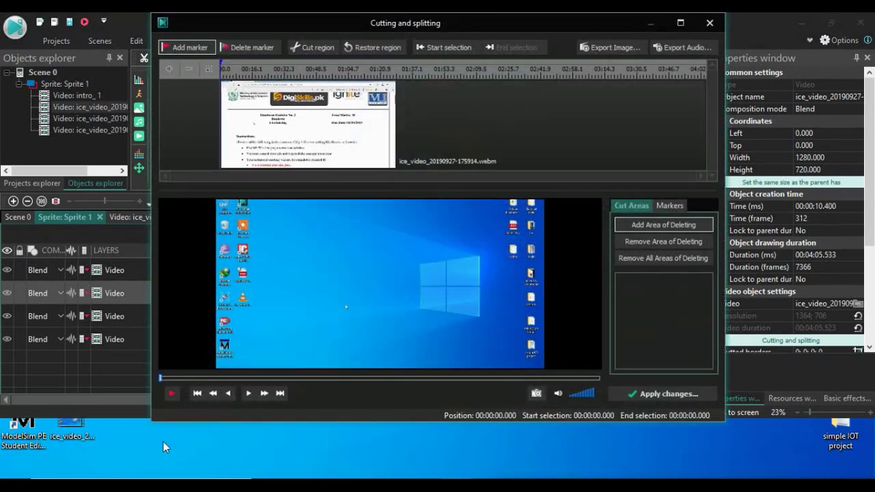
pyautogui.click(171, 395)
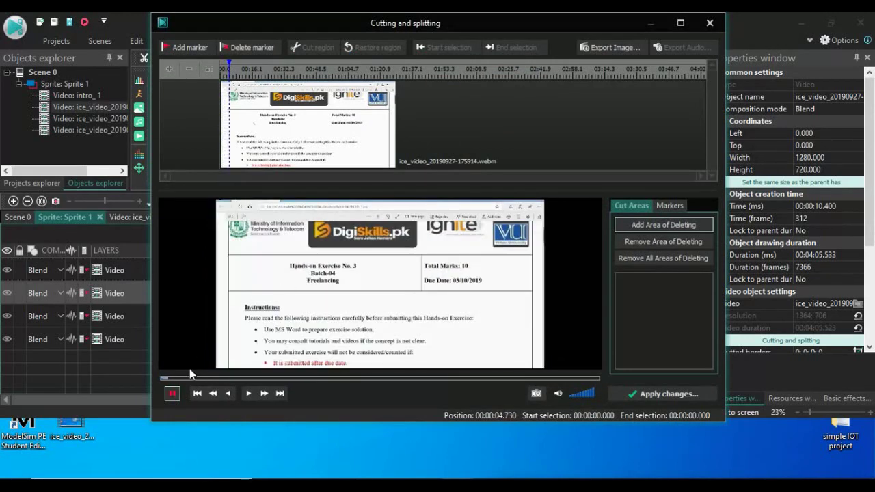
pyautogui.click(191, 377)
pyautogui.moveTo(194, 377); pyautogui.dragTo(322, 381)
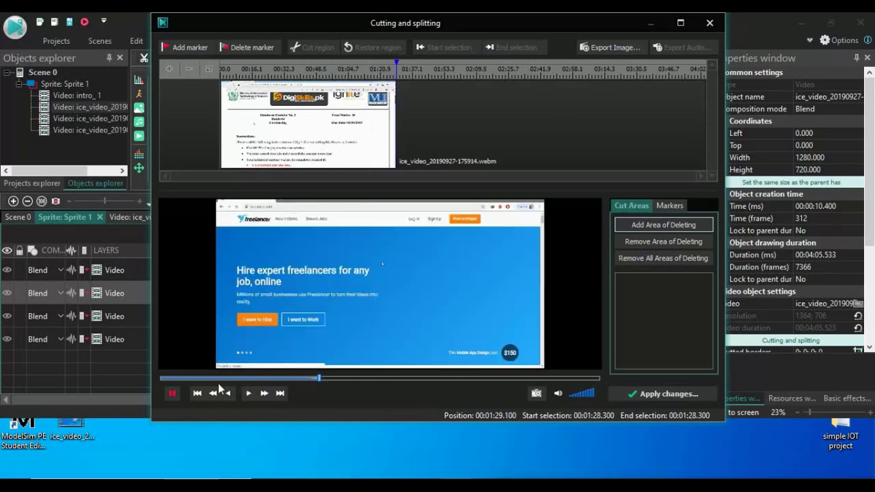
pyautogui.click(172, 394)
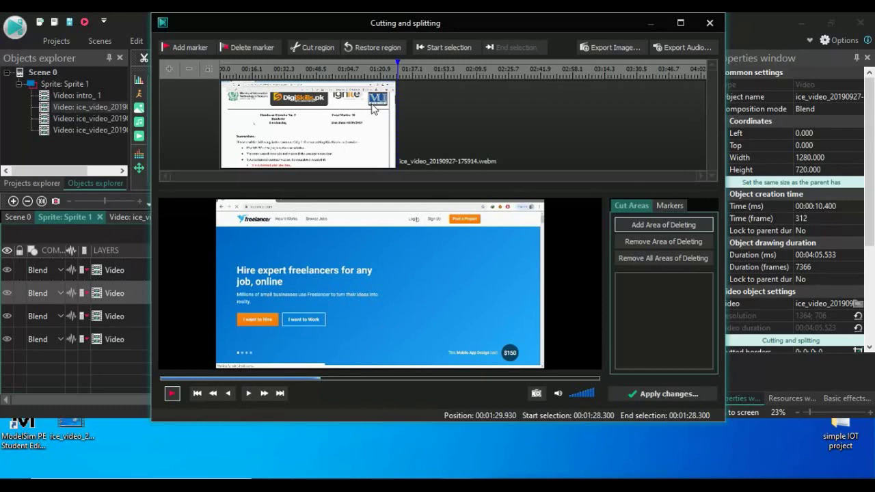
pyautogui.click(189, 48)
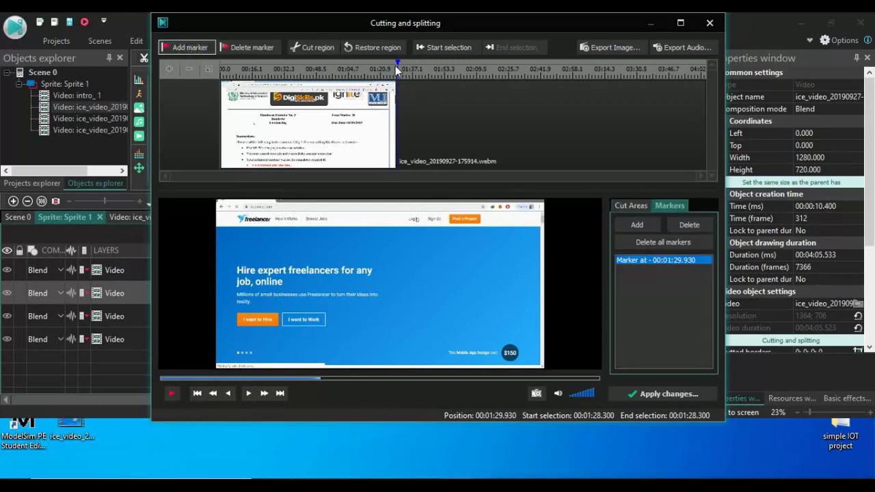
# Step: Cut the region from 00:01:29.930 to 00:04:05.523 and apply it, changing the video object's duration to match
pyautogui.moveTo(400, 68); pyautogui.dragTo(730, 78)
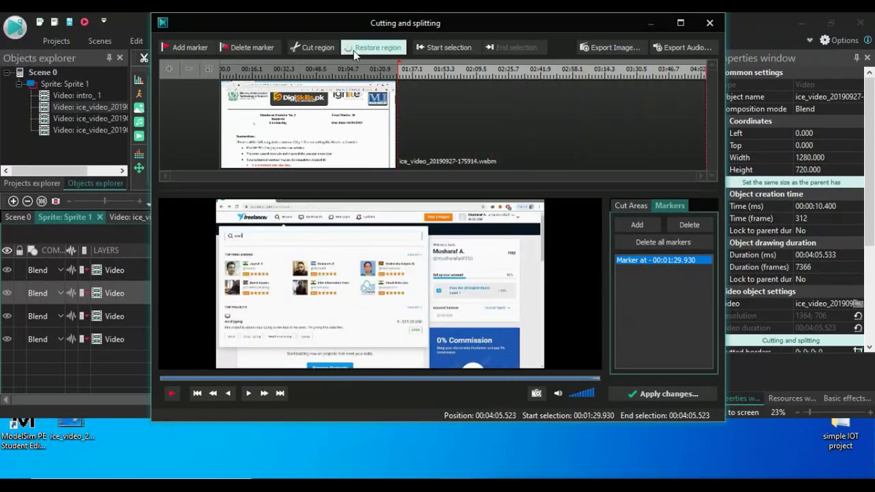
pyautogui.click(316, 47)
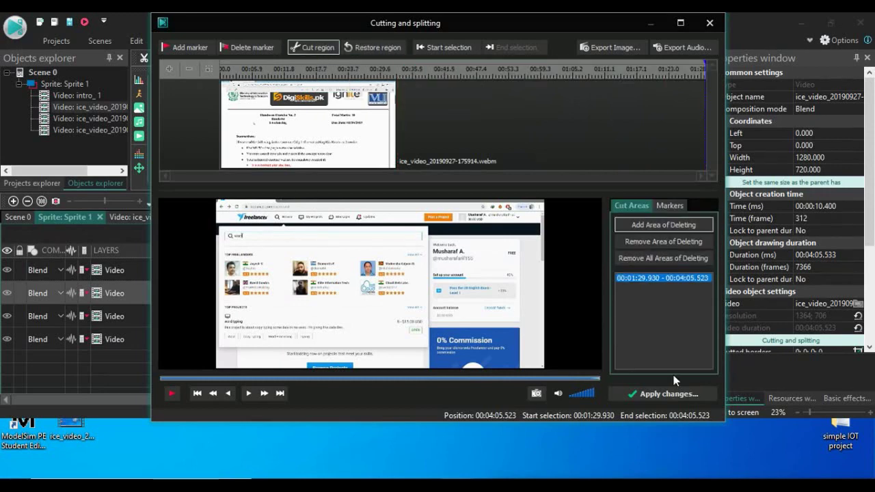
pyautogui.click(647, 395)
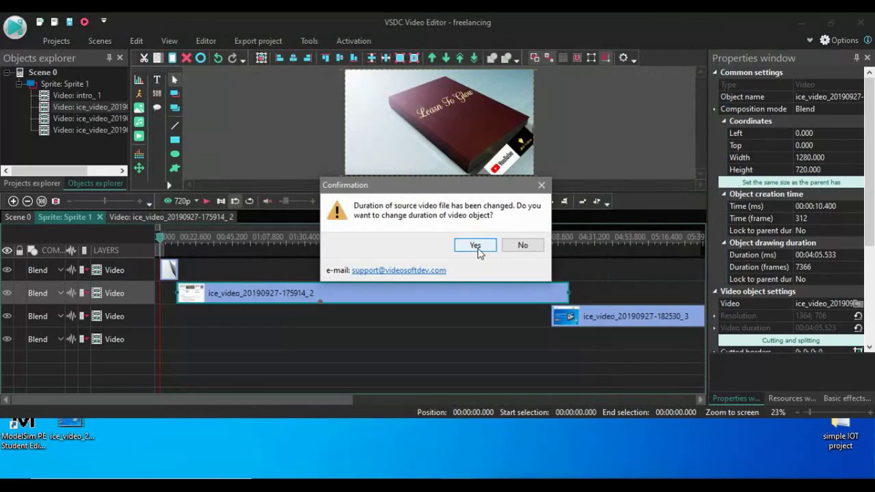
pyautogui.click(476, 244)
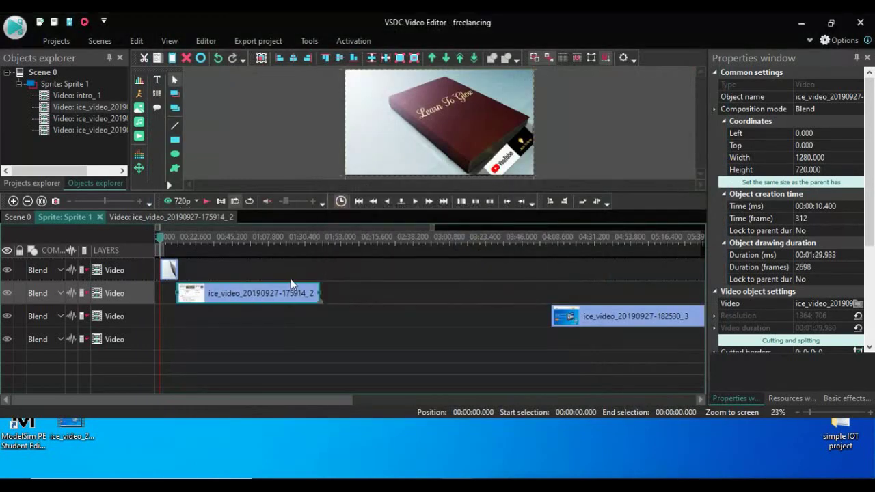
pyautogui.moveTo(581, 321); pyautogui.dragTo(352, 328)
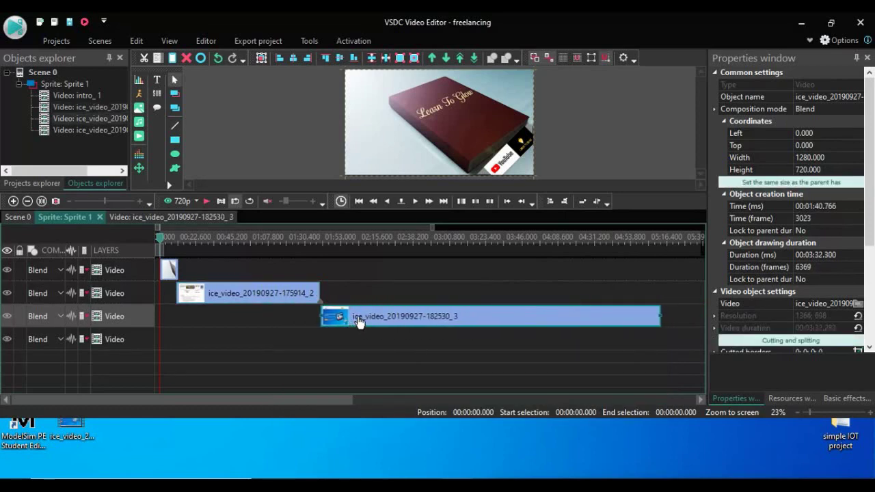
pyautogui.rightClick(359, 321)
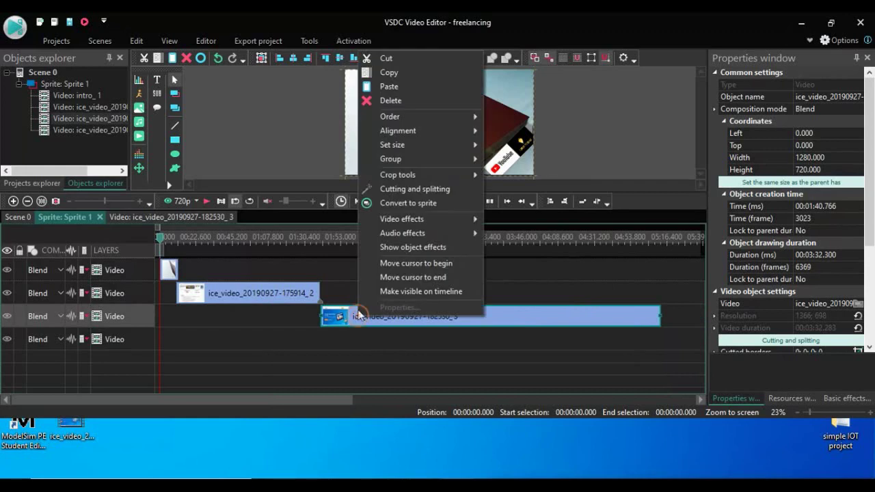
pyautogui.click(404, 191)
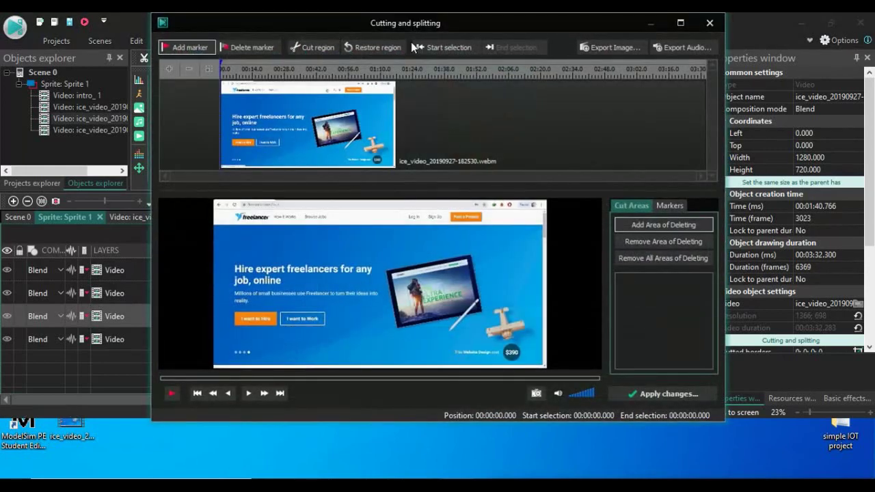
pyautogui.click(173, 395)
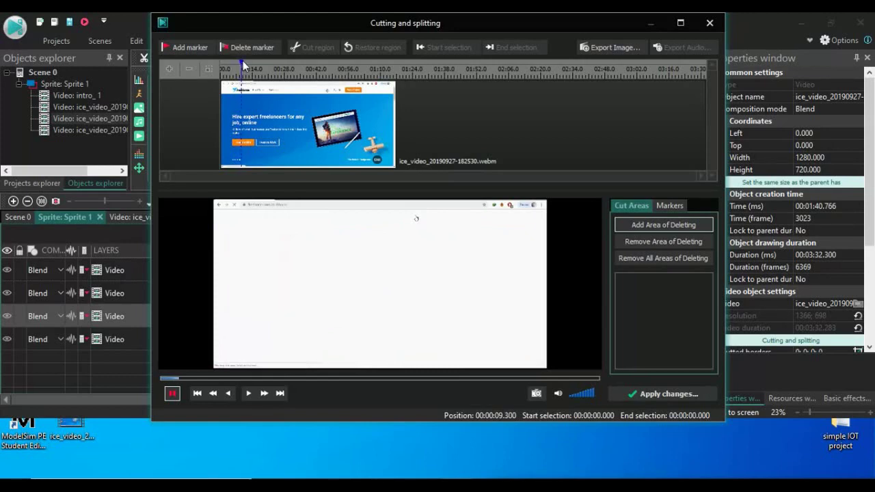
pyautogui.click(250, 63)
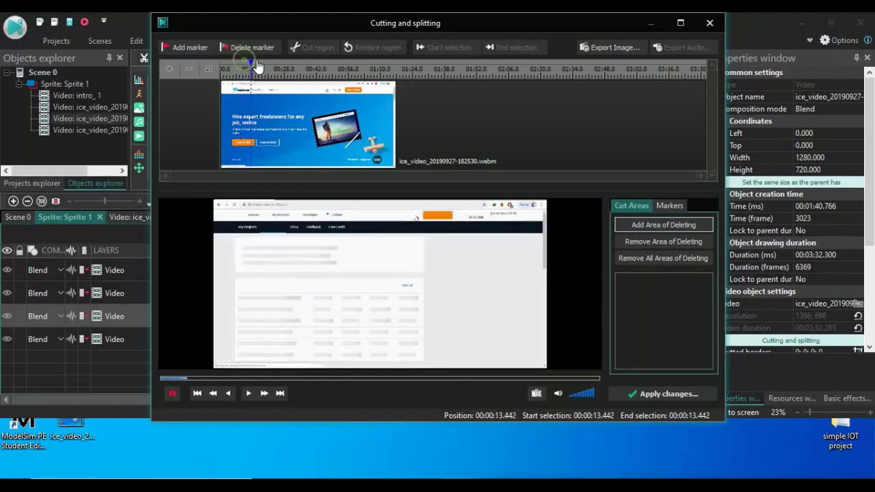
pyautogui.click(289, 61)
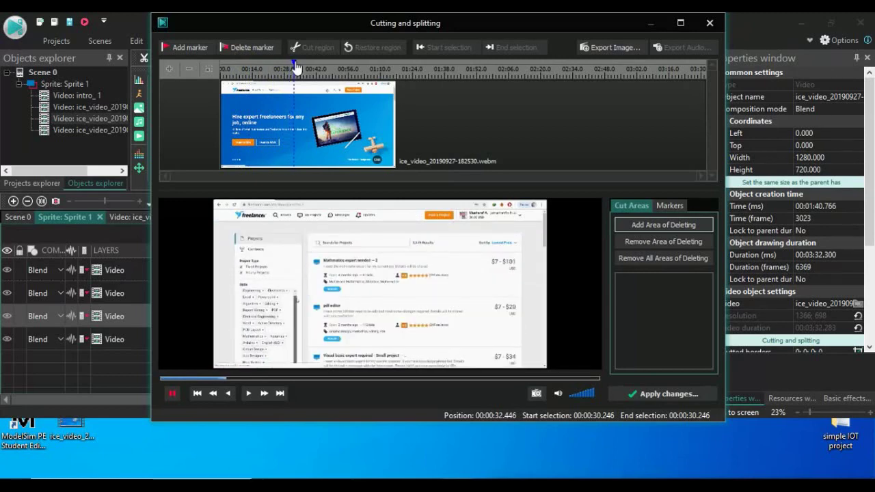
pyautogui.moveTo(303, 59); pyautogui.dragTo(375, 71)
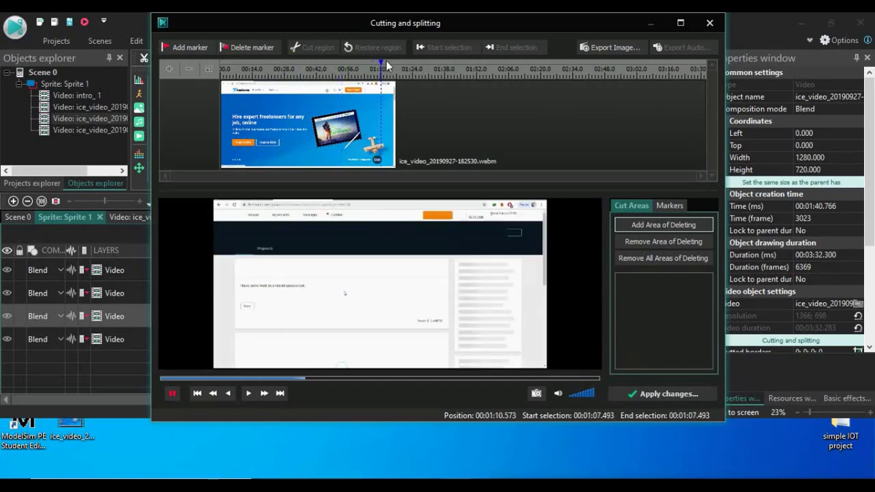
pyautogui.moveTo(385, 69); pyautogui.dragTo(470, 73)
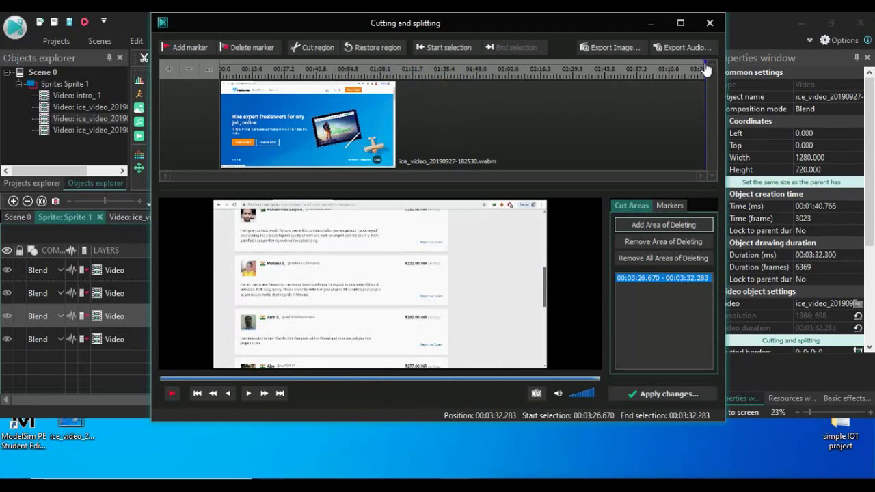
# Step: Replay the clip's ending from 00:03:00.495 and apply the cut, changing the video object's duration to match
pyautogui.moveTo(703, 63); pyautogui.dragTo(643, 71)
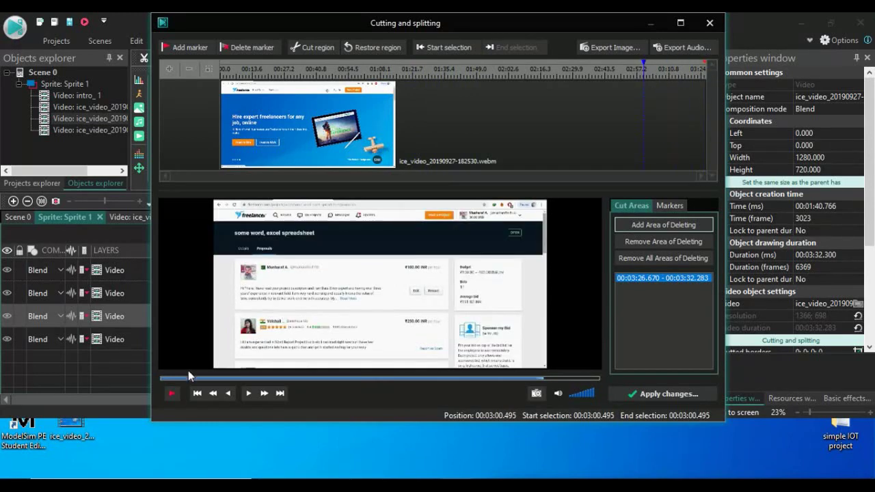
pyautogui.click(172, 393)
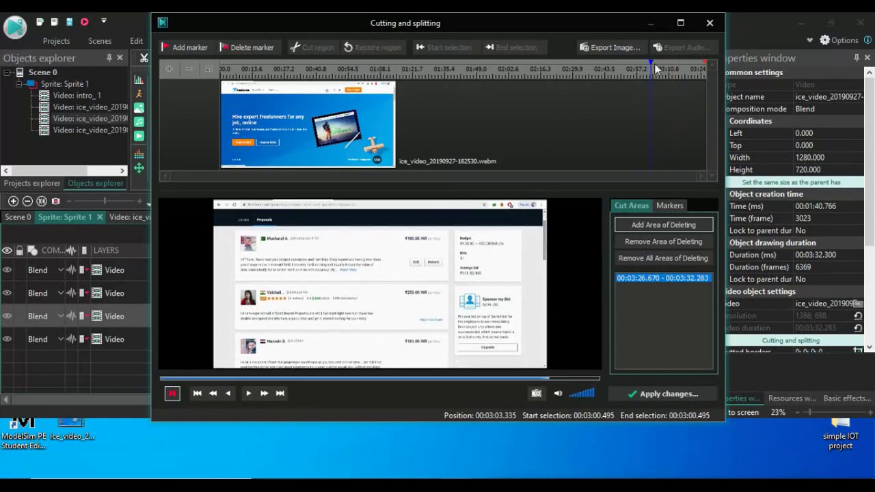
pyautogui.moveTo(655, 64); pyautogui.dragTo(695, 67)
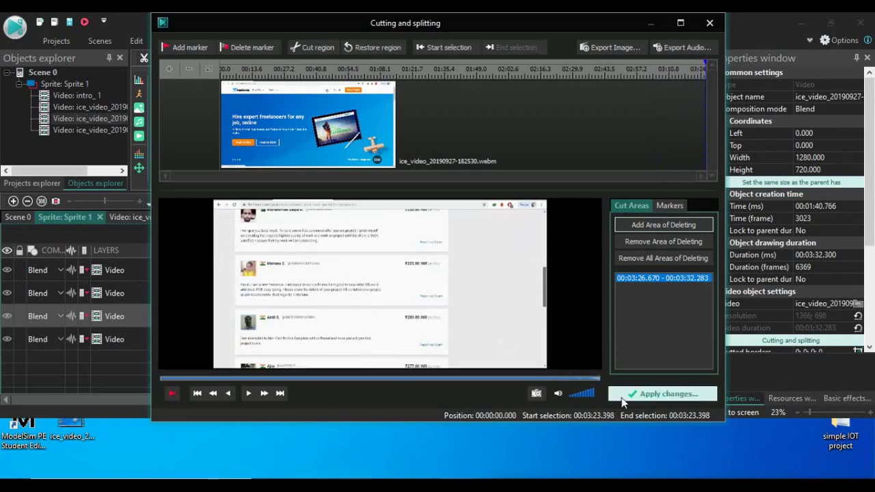
pyautogui.click(643, 397)
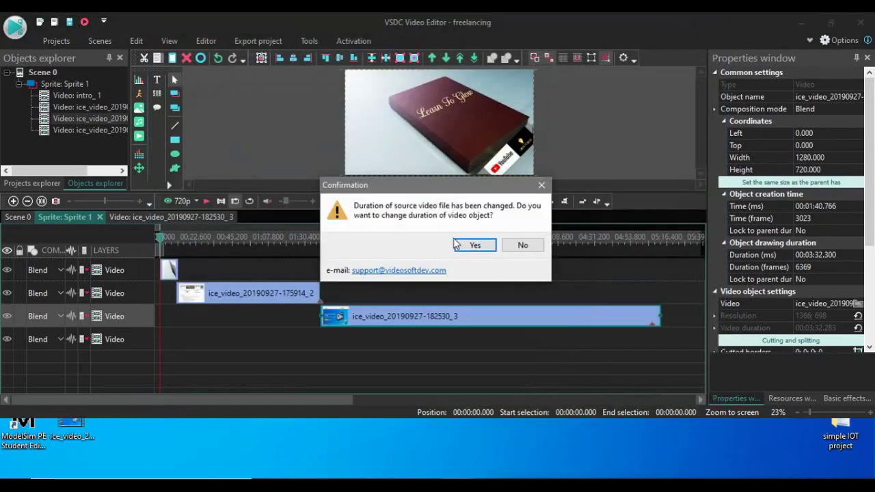
pyautogui.click(475, 246)
pyautogui.moveTo(319, 402); pyautogui.dragTo(500, 402)
pyautogui.moveTo(649, 340); pyautogui.dragTo(398, 346)
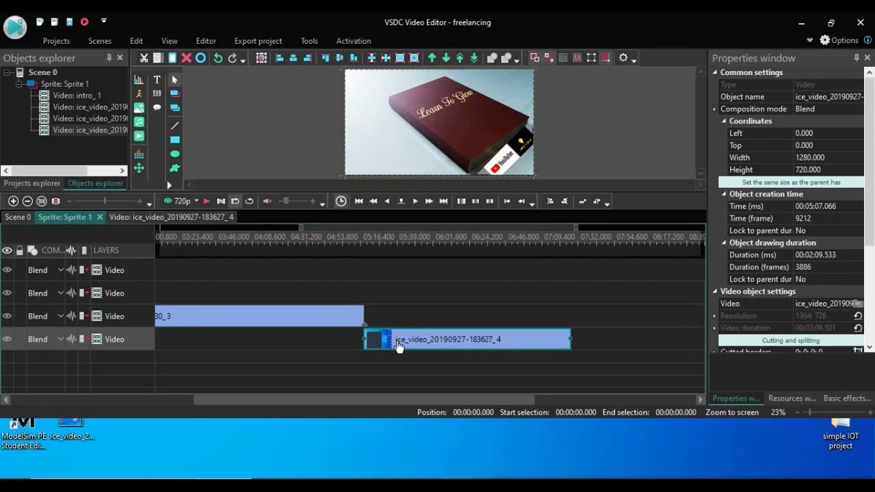
pyautogui.moveTo(267, 396); pyautogui.dragTo(82, 395)
pyautogui.moveTo(297, 399); pyautogui.dragTo(497, 396)
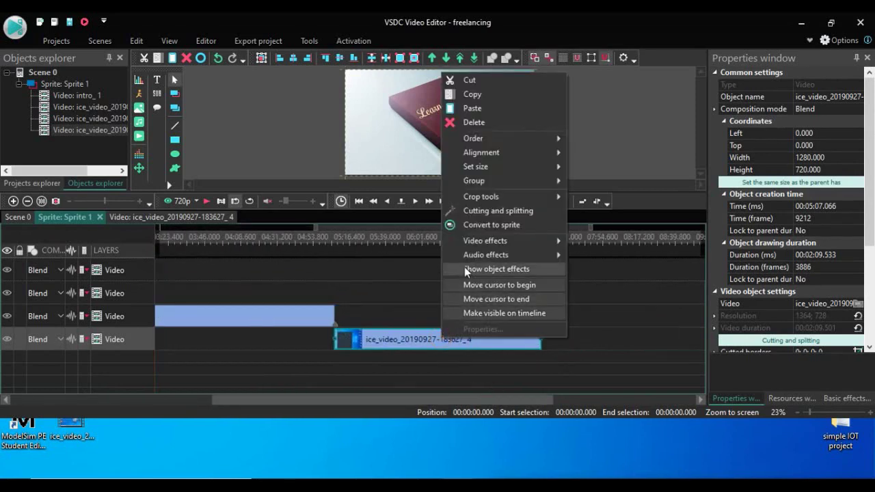
pyautogui.click(483, 213)
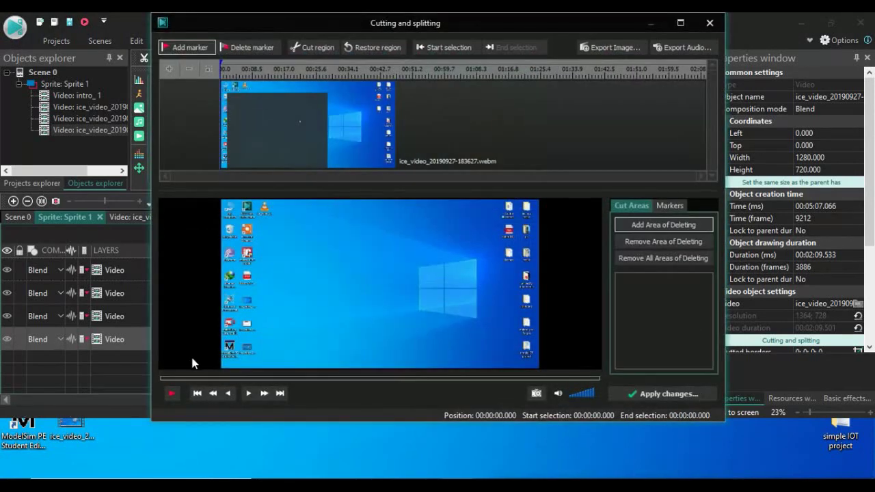
pyautogui.click(172, 394)
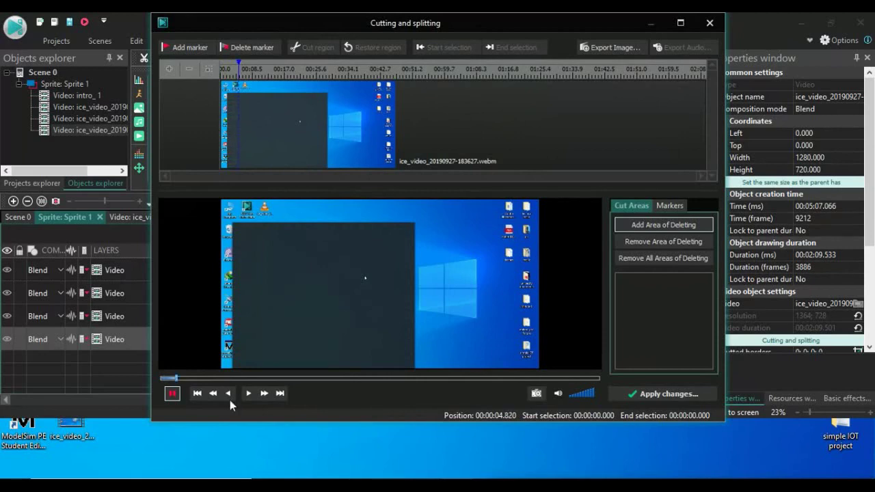
pyautogui.moveTo(225, 381); pyautogui.dragTo(376, 380)
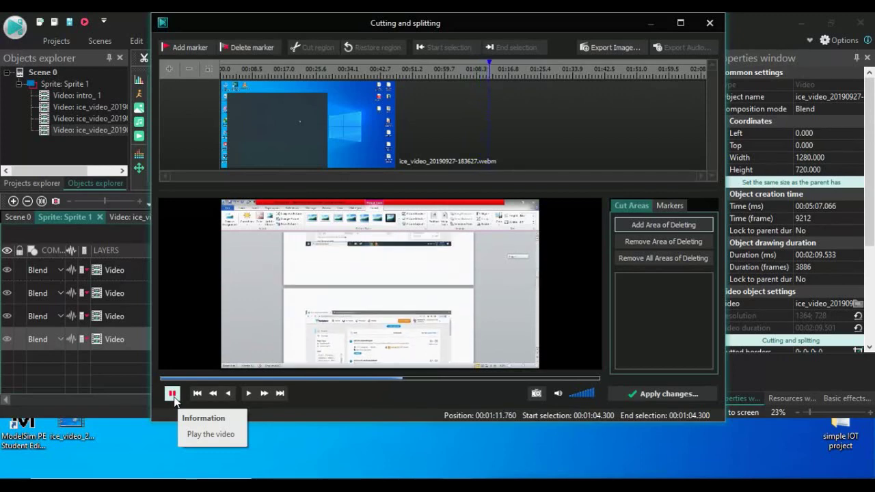
pyautogui.click(172, 394)
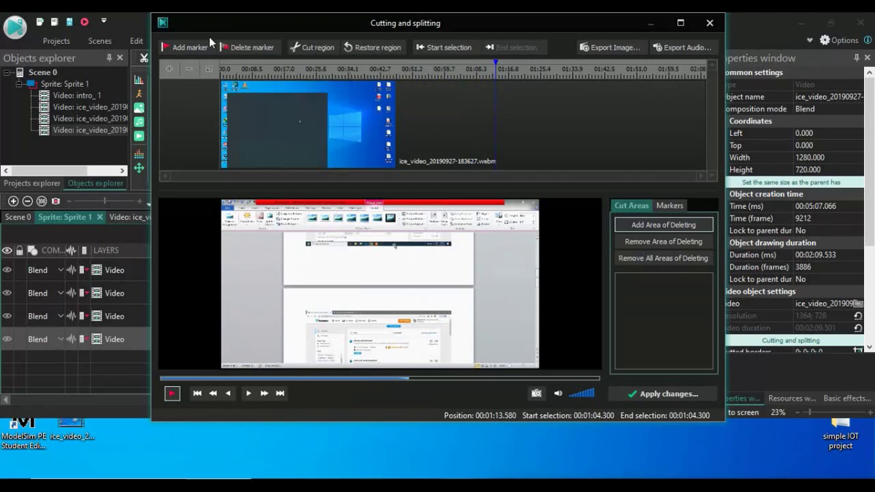
pyautogui.click(190, 48)
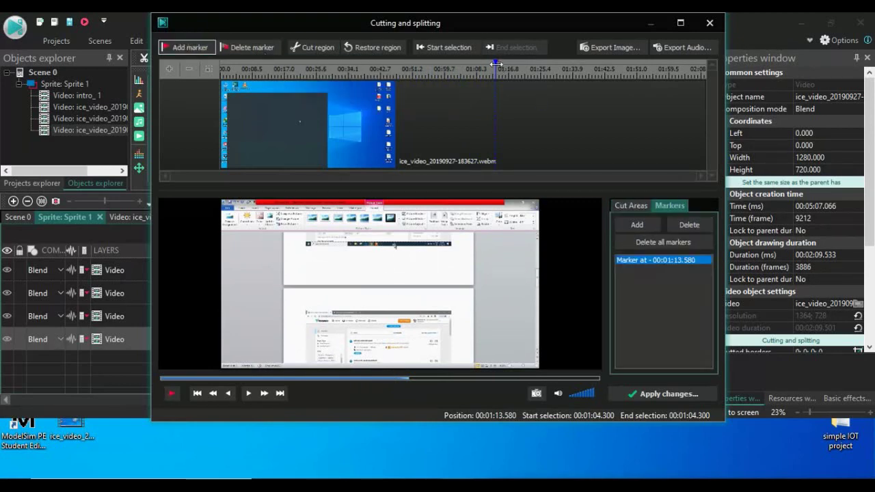
pyautogui.moveTo(496, 63)
pyautogui.mouseDown()
pyautogui.moveTo(601, 66)
pyautogui.moveTo(565, 66)
pyautogui.mouseUp()
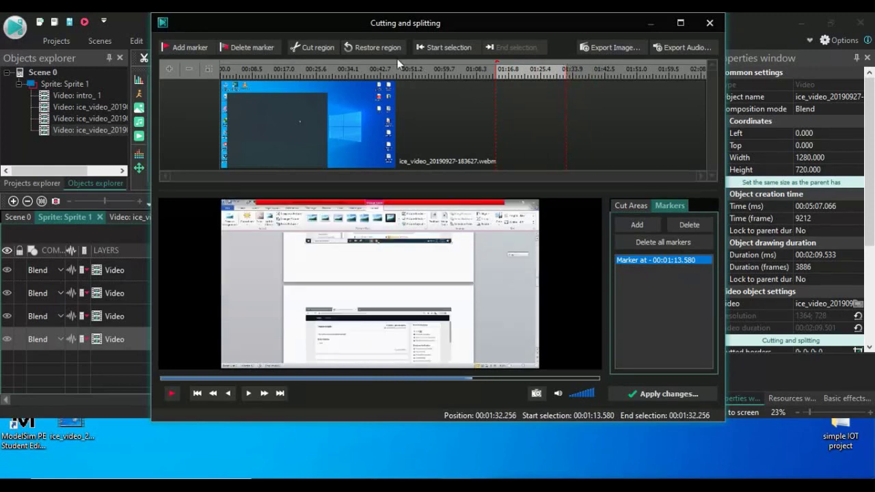
pyautogui.click(326, 51)
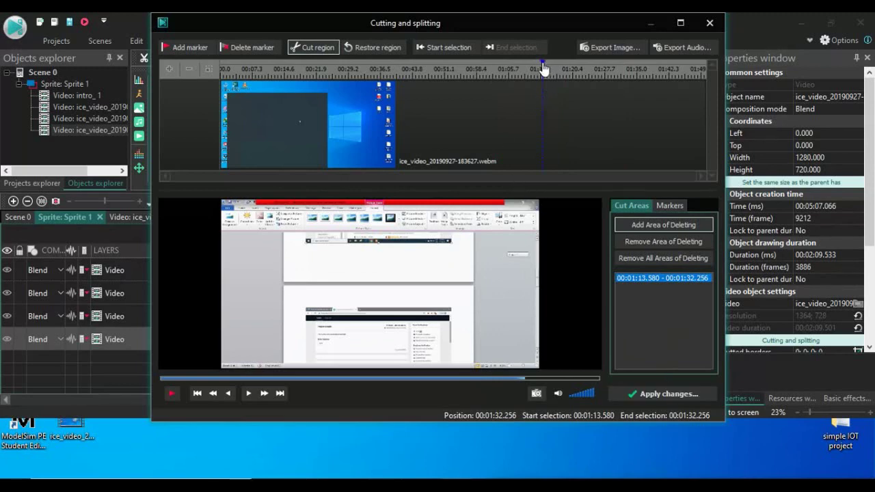
# Step: Add another marker near the end of the clip at 00:01:45.999
pyautogui.click(687, 113)
pyautogui.click(675, 115)
pyautogui.moveTo(674, 115)
pyautogui.mouseDown()
pyautogui.moveTo(693, 116)
pyautogui.moveTo(646, 118)
pyautogui.moveTo(687, 111)
pyautogui.mouseUp()
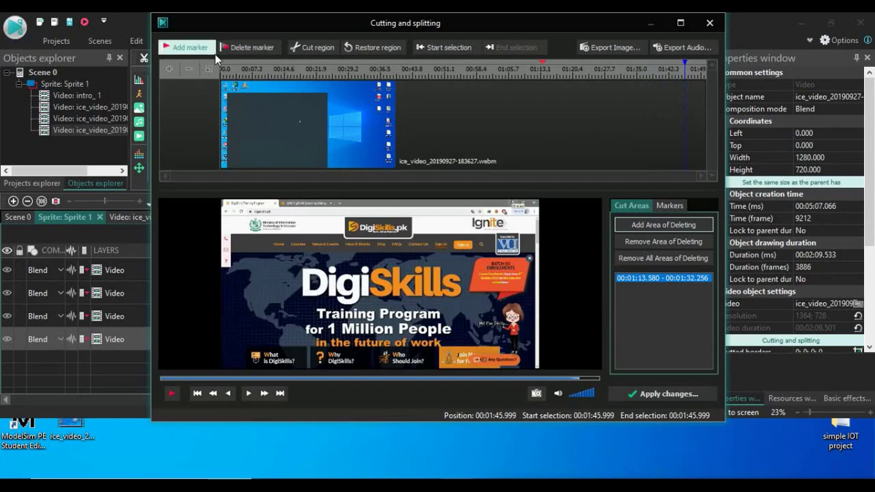
pyautogui.click(185, 47)
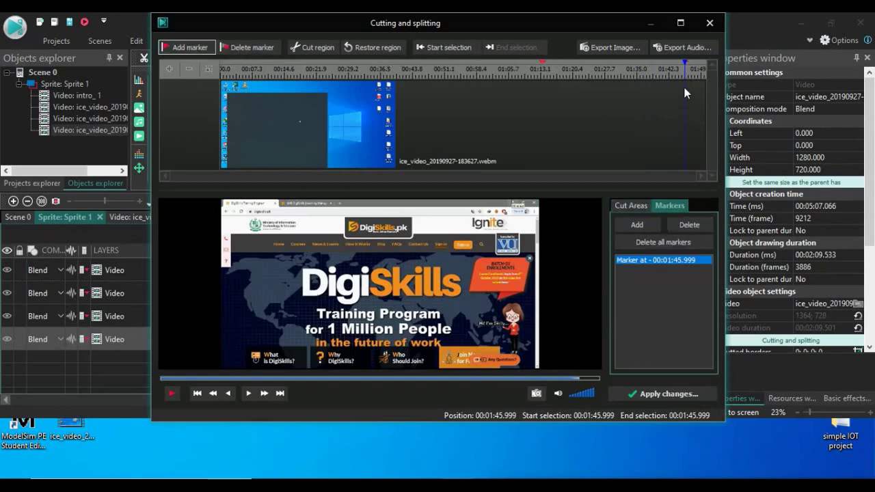
# Step: Select the region from 00:01:44.683 to 00:01:50.824 and apply the changes, splitting the file by its markers and removing the source object
pyautogui.moveTo(683, 68)
pyautogui.mouseDown()
pyautogui.moveTo(710, 68)
pyautogui.moveTo(675, 69)
pyautogui.mouseUp()
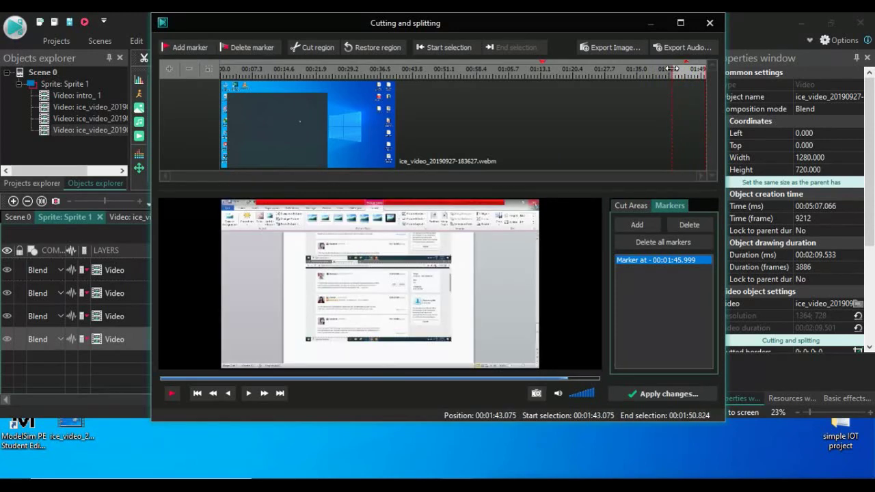
pyautogui.moveTo(673, 71); pyautogui.dragTo(679, 70)
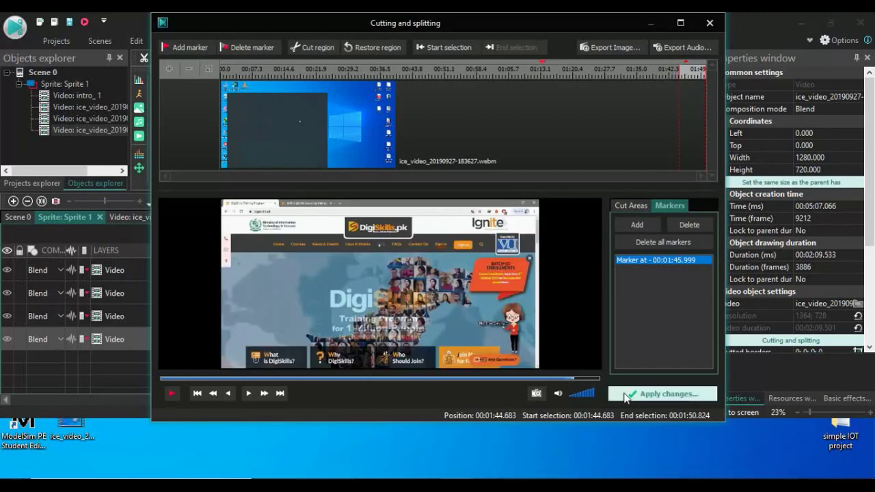
pyautogui.click(663, 394)
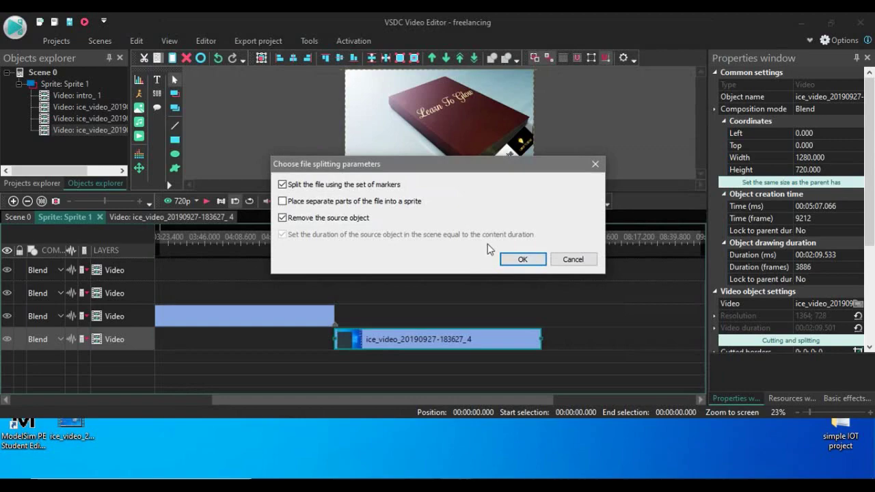
pyautogui.click(521, 259)
pyautogui.click(830, 24)
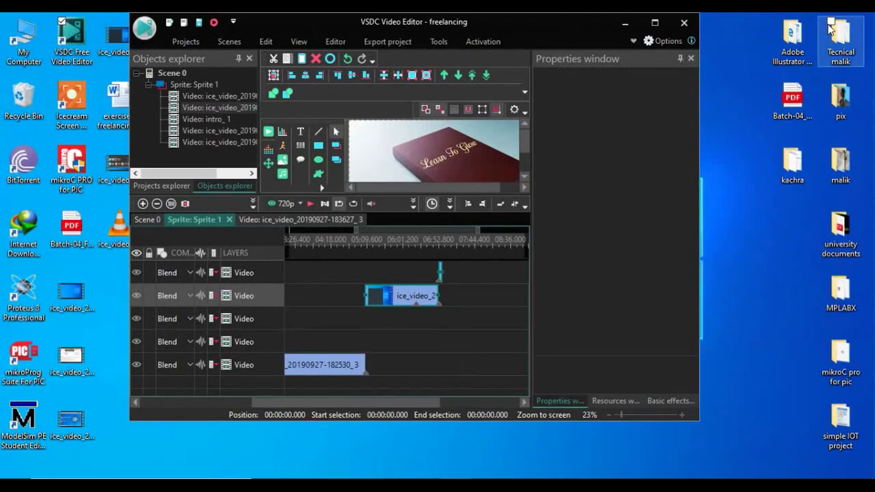
pyautogui.click(660, 24)
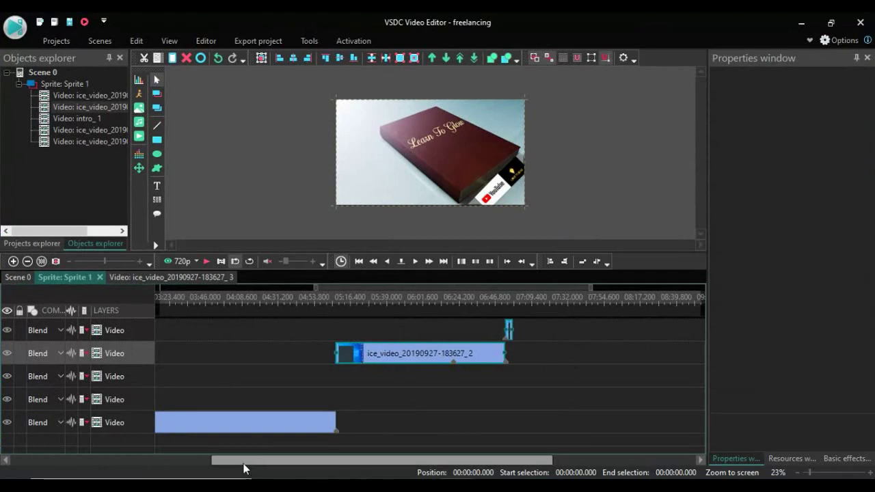
# Step: Preview the assembled scene, sampling the intro and the first screen recording at about 01:21, and close the preview
pyautogui.moveTo(246, 461); pyautogui.dragTo(40, 451)
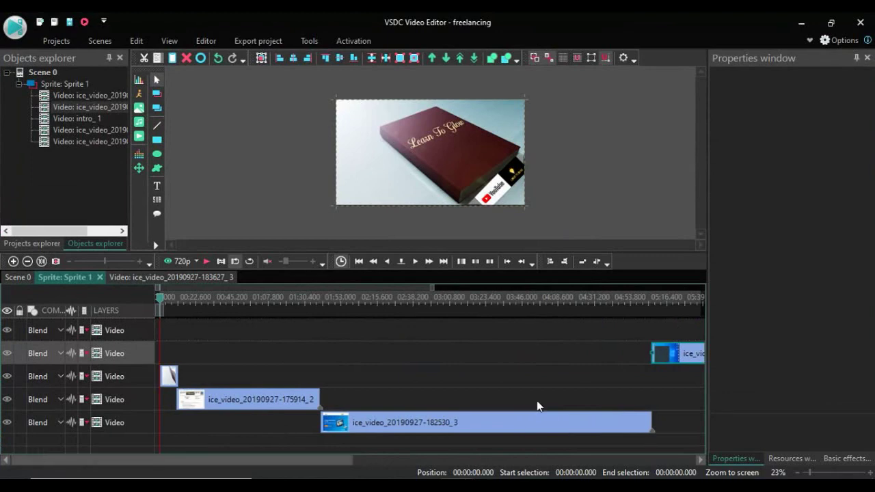
pyautogui.click(180, 260)
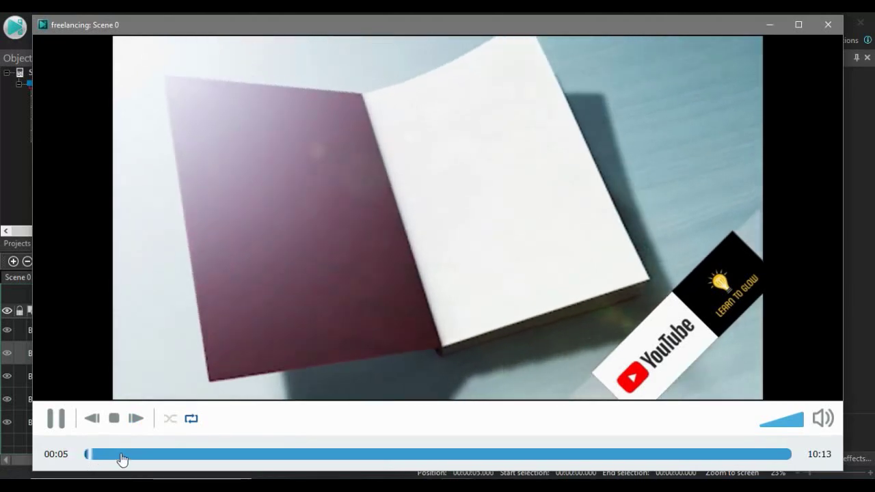
pyautogui.click(120, 454)
pyautogui.click(178, 456)
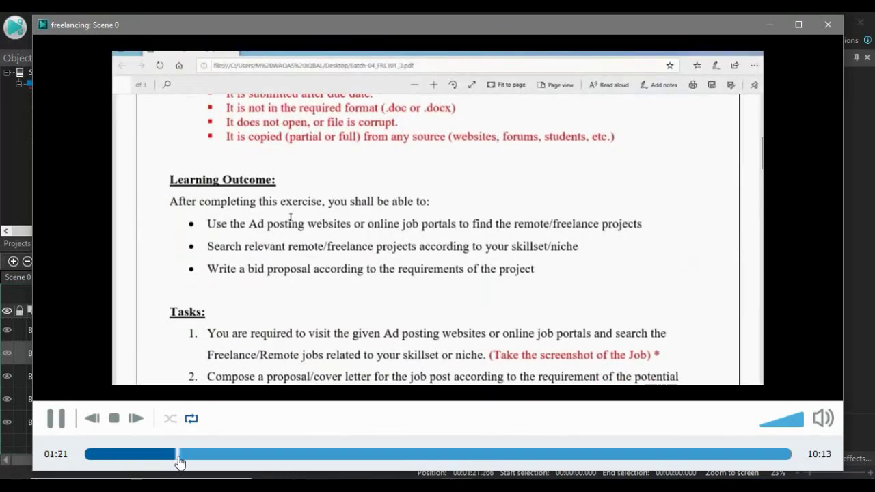
pyautogui.click(829, 28)
pyautogui.moveTo(241, 460); pyautogui.dragTo(378, 437)
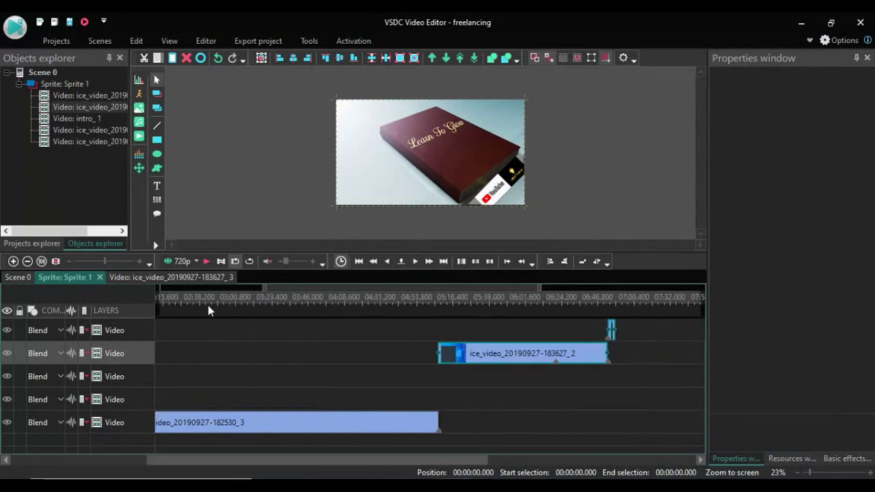
pyautogui.moveTo(305, 465); pyautogui.dragTo(147, 452)
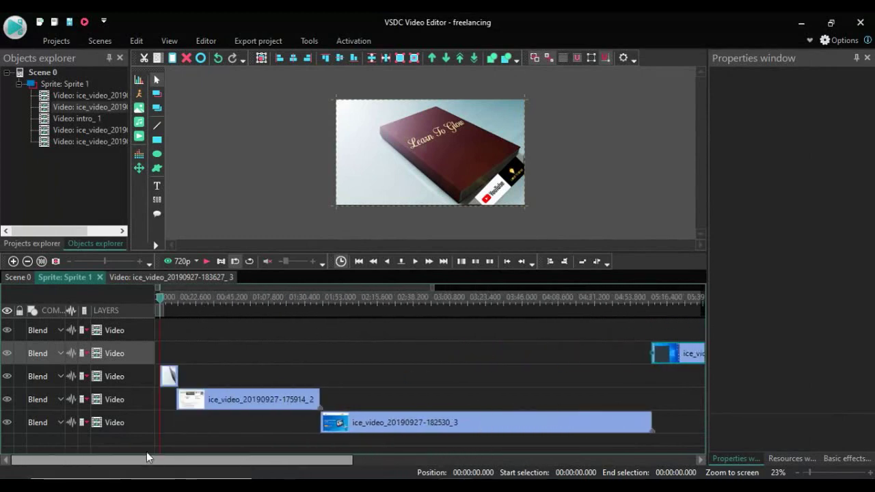
pyautogui.click(550, 345)
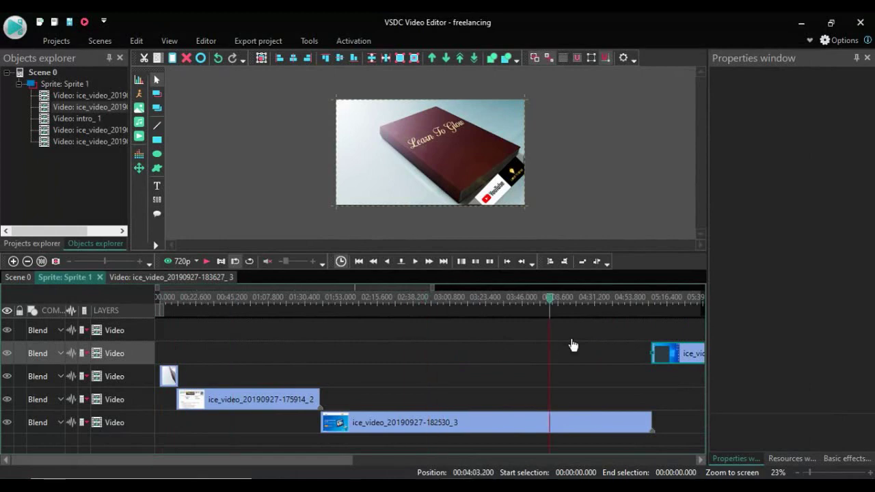
pyautogui.moveTo(573, 345); pyautogui.dragTo(651, 346)
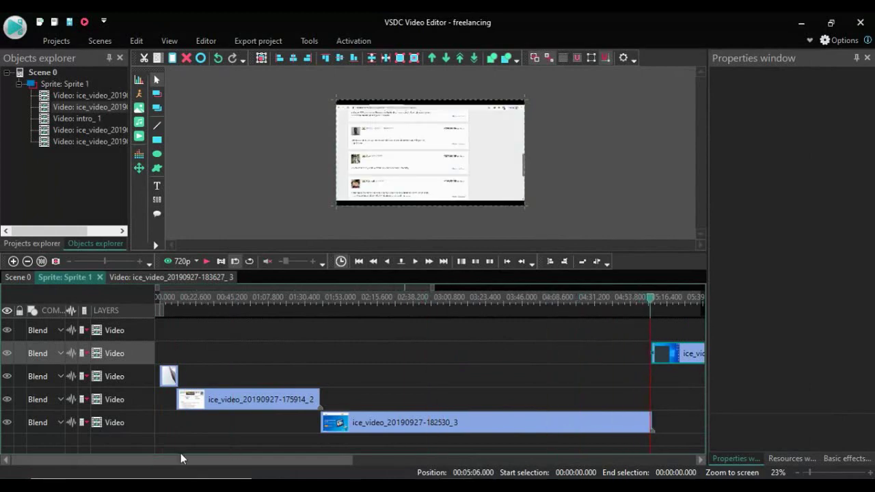
pyautogui.moveTo(176, 454); pyautogui.dragTo(265, 458)
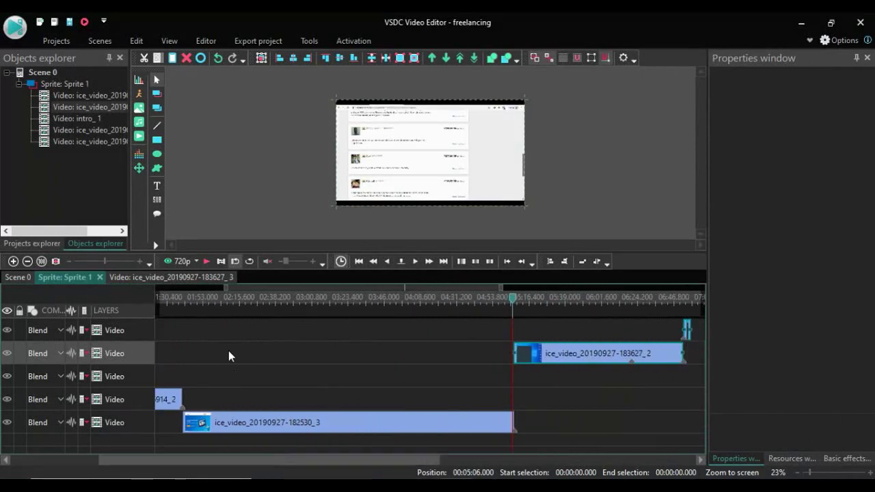
pyautogui.click(205, 263)
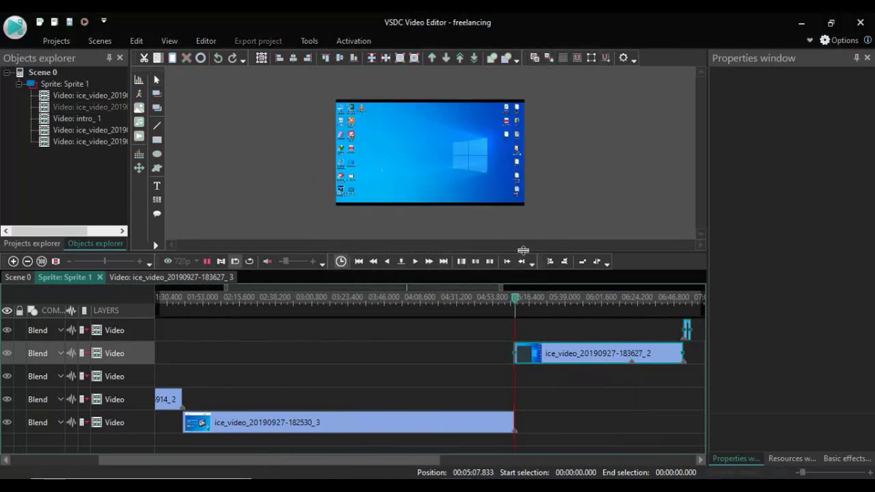
pyautogui.click(209, 261)
pyautogui.moveTo(199, 460); pyautogui.dragTo(296, 470)
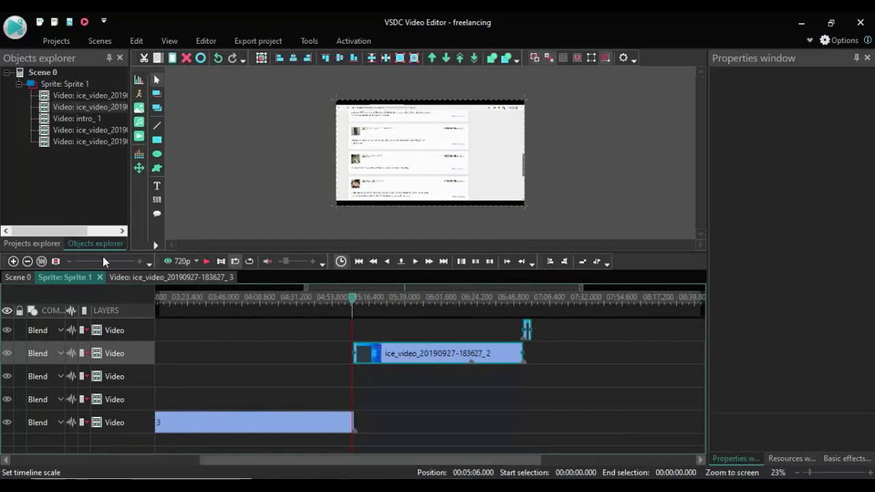
pyautogui.click(121, 258)
pyautogui.click(122, 258)
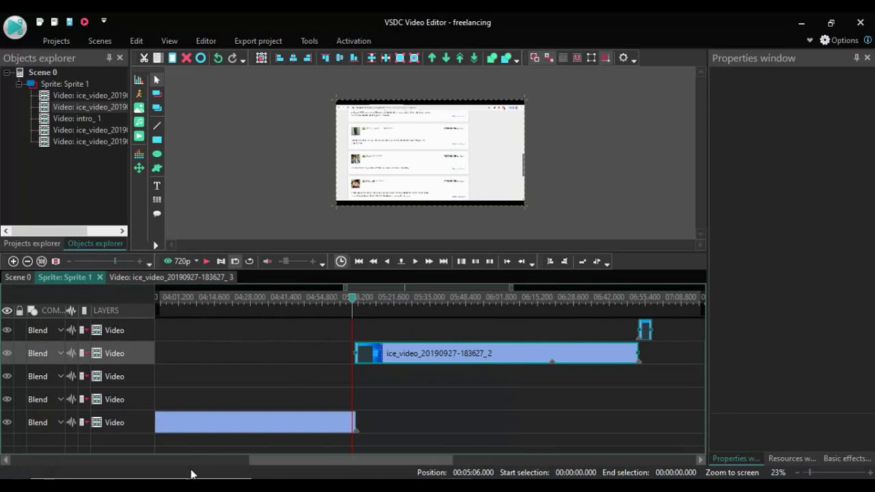
pyautogui.moveTo(297, 460); pyautogui.dragTo(353, 445)
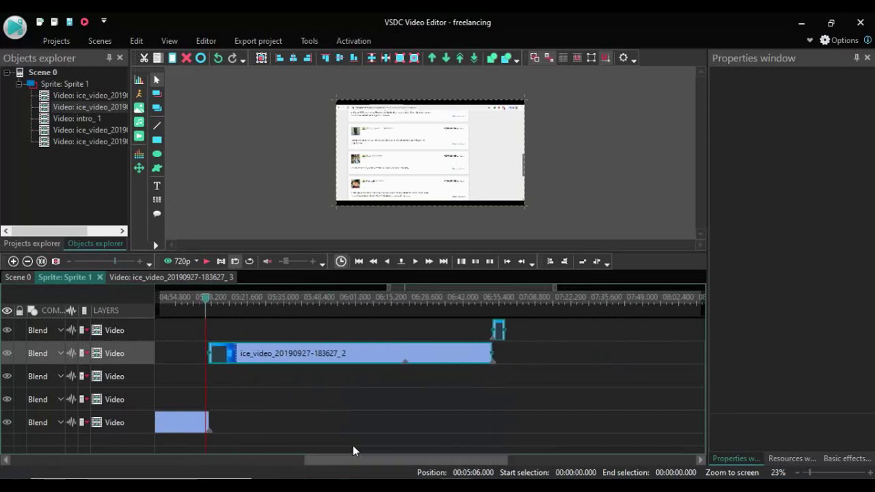
pyautogui.click(224, 306)
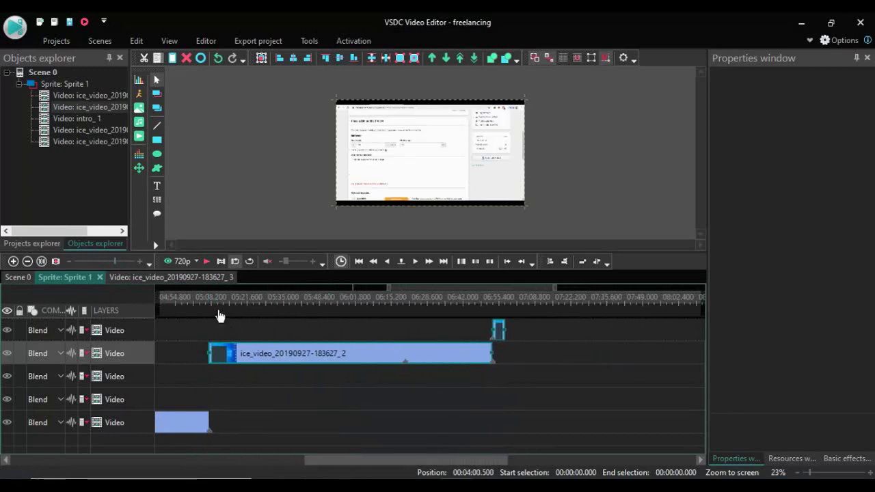
pyautogui.click(183, 302)
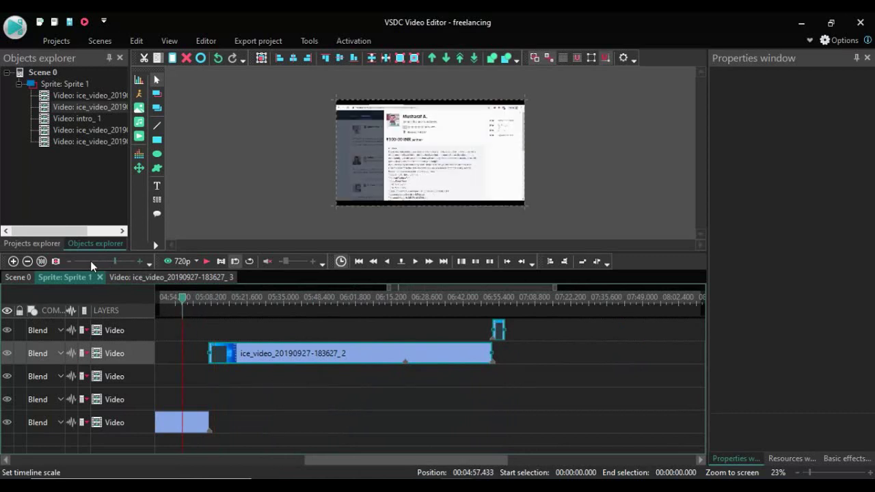
pyautogui.moveTo(91, 263); pyautogui.dragTo(87, 260)
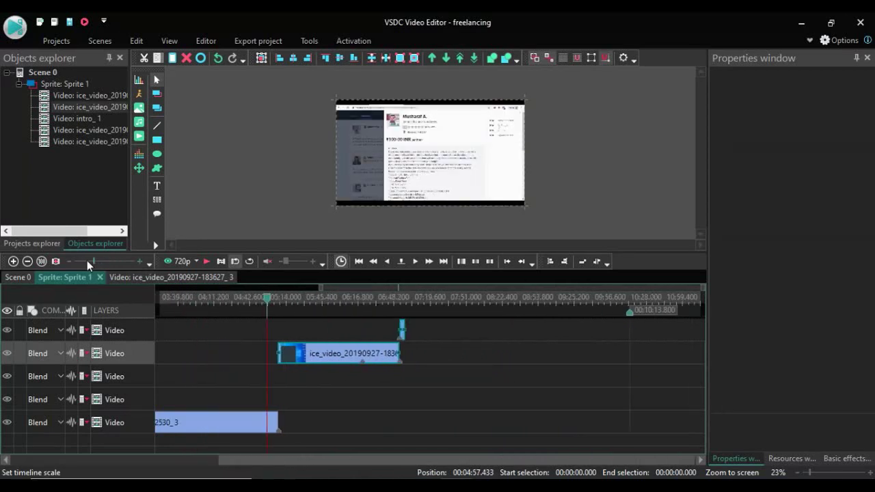
pyautogui.moveTo(267, 305); pyautogui.dragTo(132, 309)
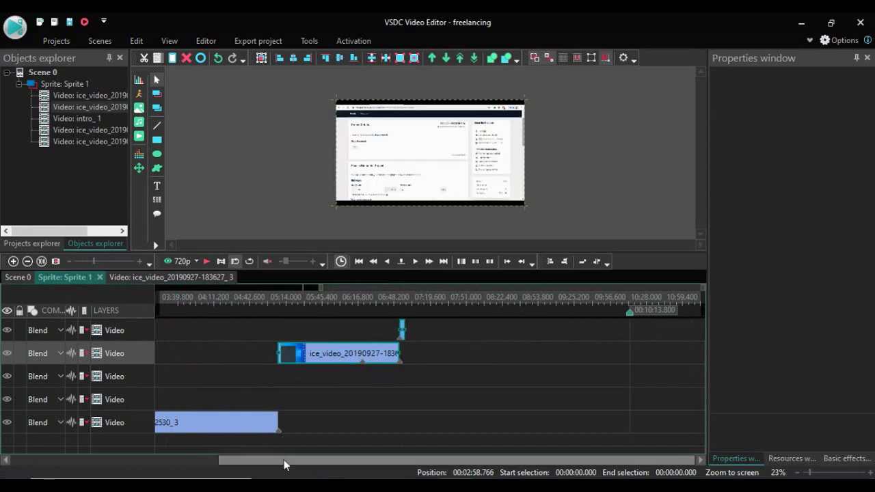
pyautogui.moveTo(284, 460); pyautogui.dragTo(83, 458)
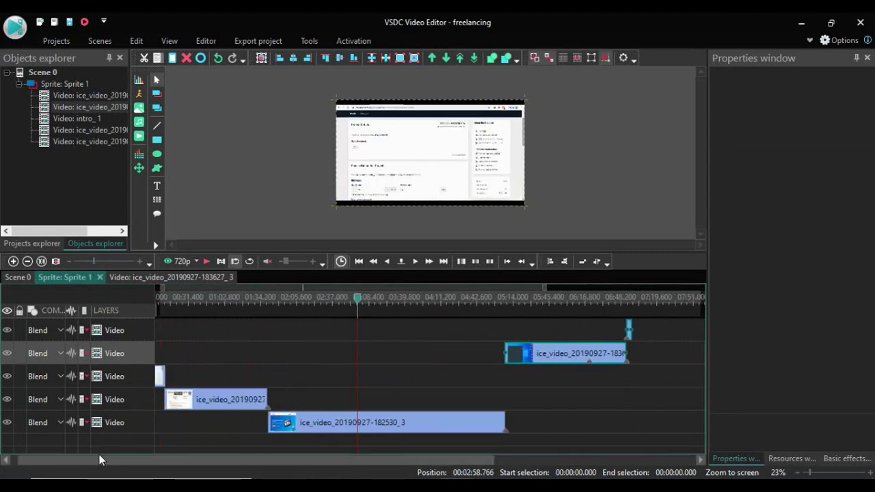
# Step: Preview the whole scene, sampling the intro, each screen recording and the section beyond the last clip, and close the preview
pyautogui.click(187, 260)
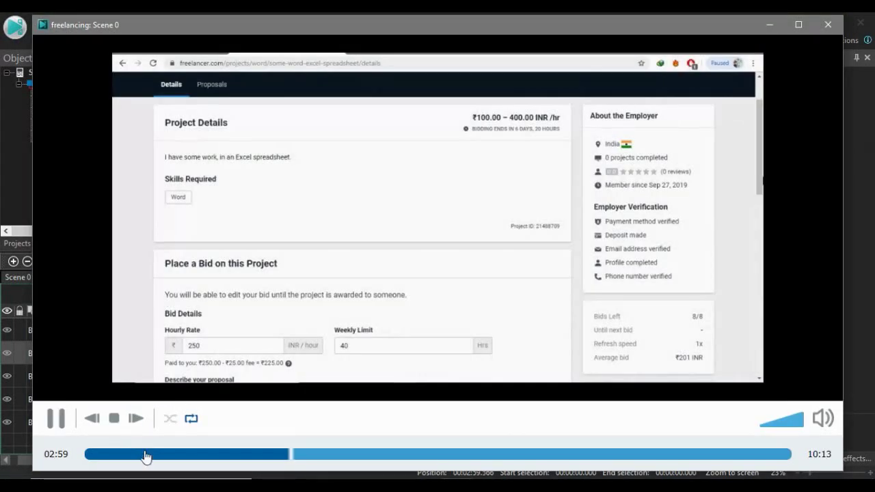
pyautogui.click(126, 455)
pyautogui.click(92, 455)
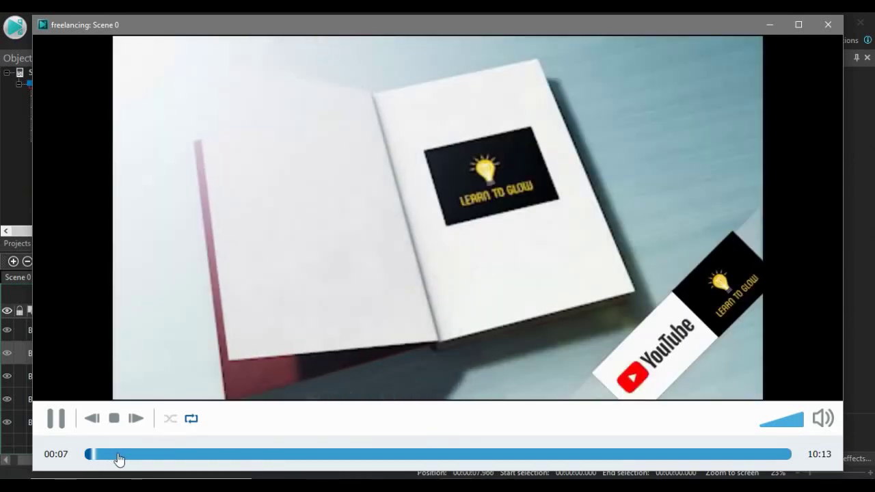
pyautogui.click(117, 455)
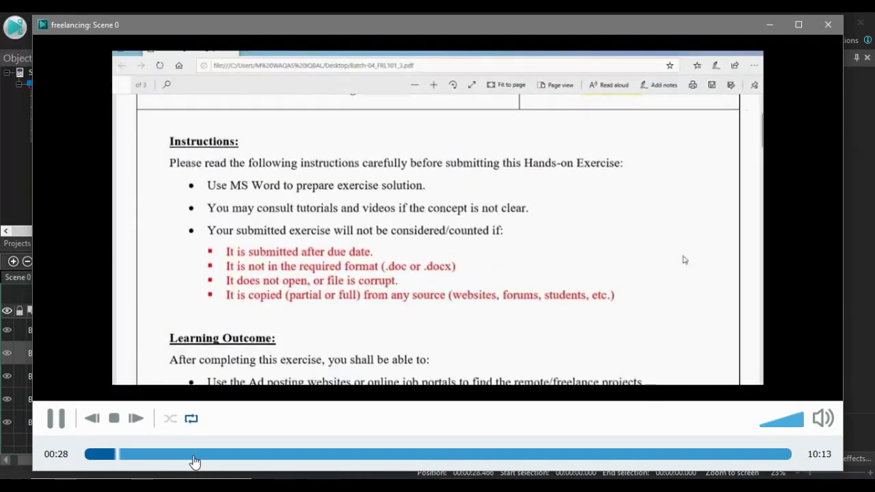
pyautogui.click(204, 456)
pyautogui.click(325, 456)
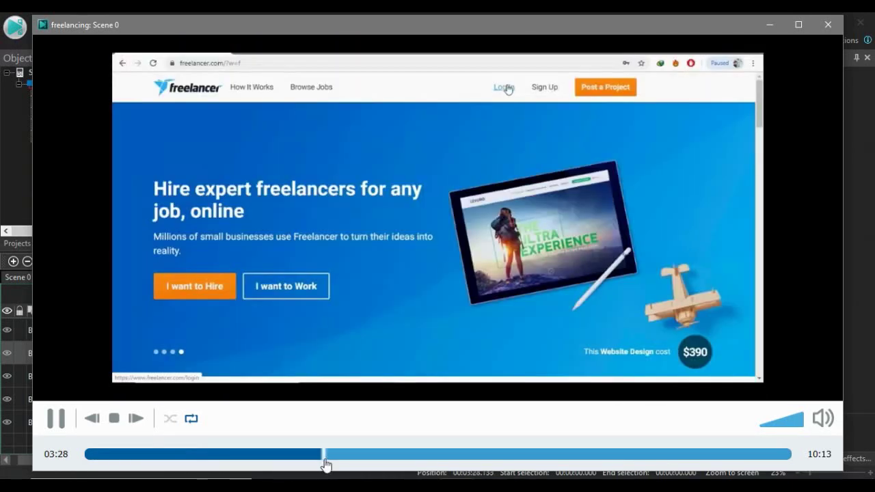
pyautogui.click(449, 454)
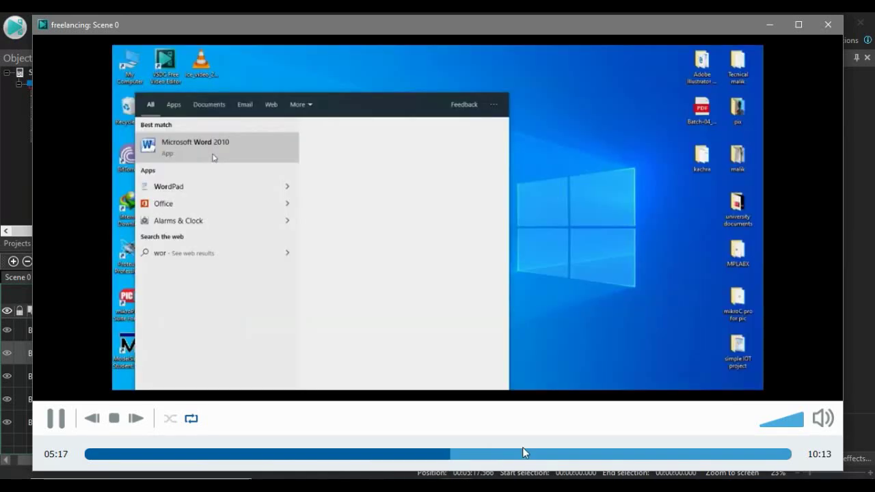
pyautogui.click(540, 455)
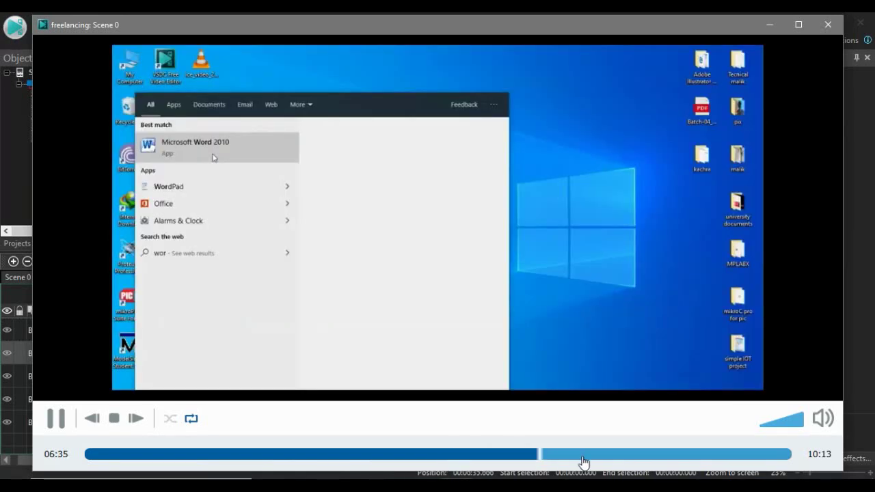
pyautogui.click(624, 454)
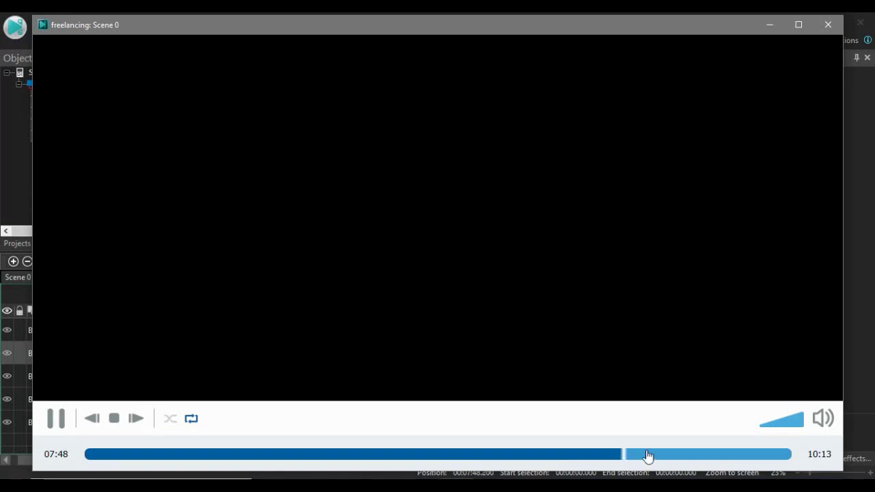
pyautogui.click(657, 455)
pyautogui.click(689, 454)
pyautogui.click(518, 454)
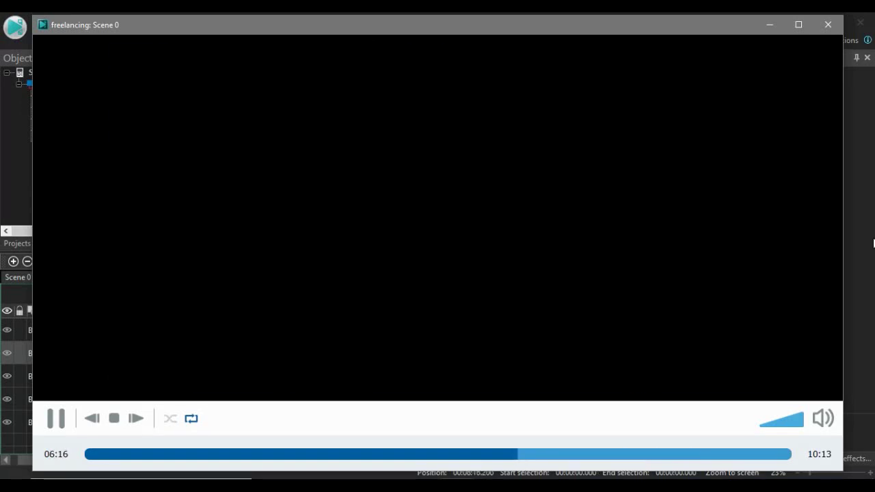
pyautogui.press('Escape')
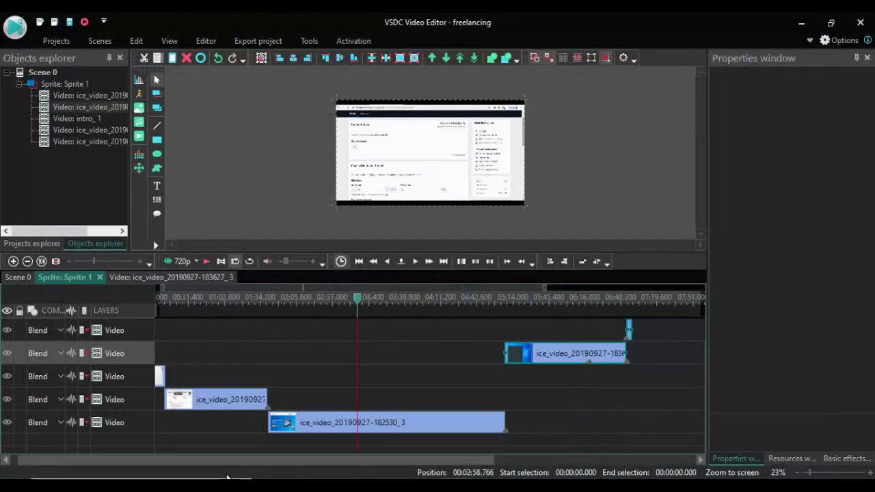
# Step: Set the scene's end marker to 00:06:58.333 at the end of the last clip, and preview the closing part of the scene
pyautogui.moveTo(225, 461); pyautogui.dragTo(460, 431)
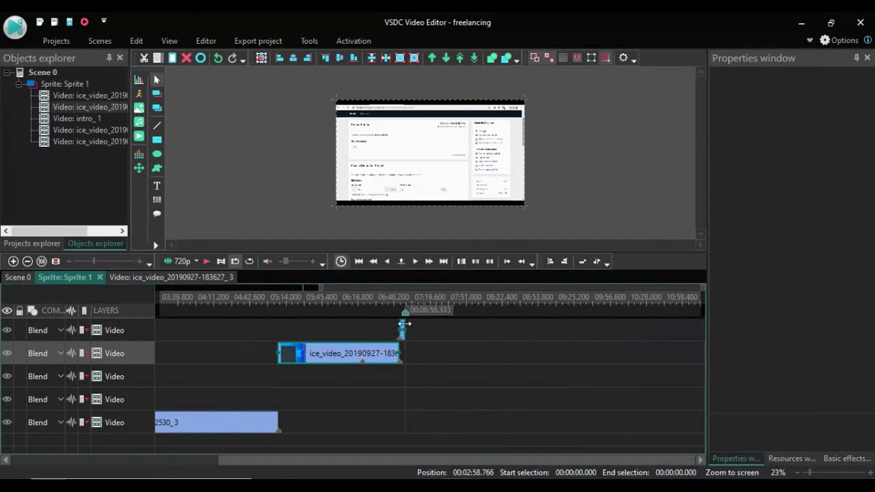
pyautogui.click(185, 263)
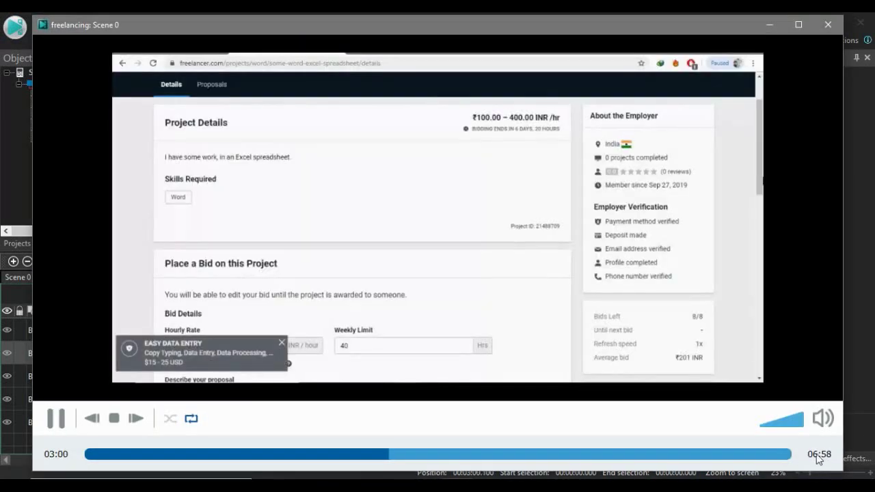
pyautogui.click(656, 455)
pyautogui.click(720, 454)
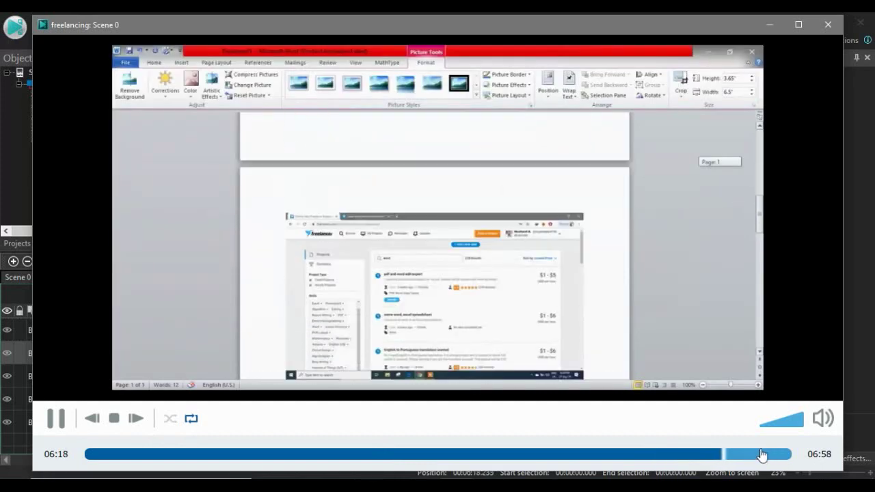
pyautogui.click(760, 454)
pyautogui.click(784, 454)
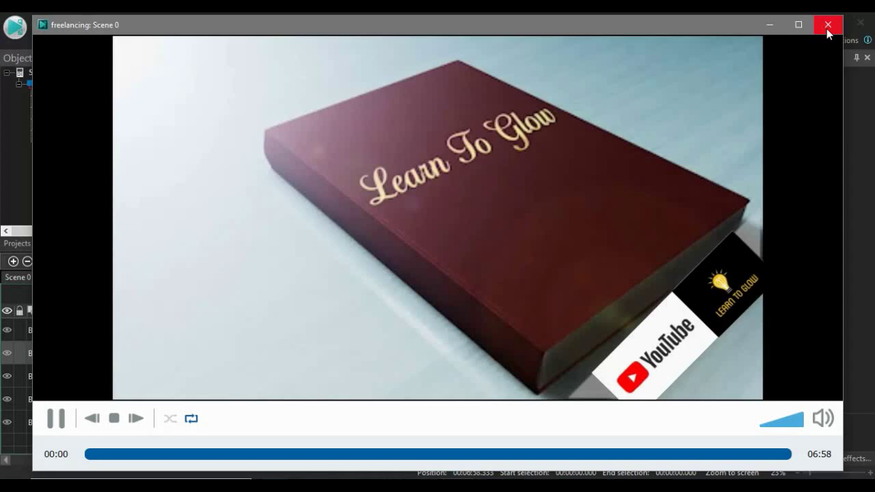
pyautogui.click(826, 29)
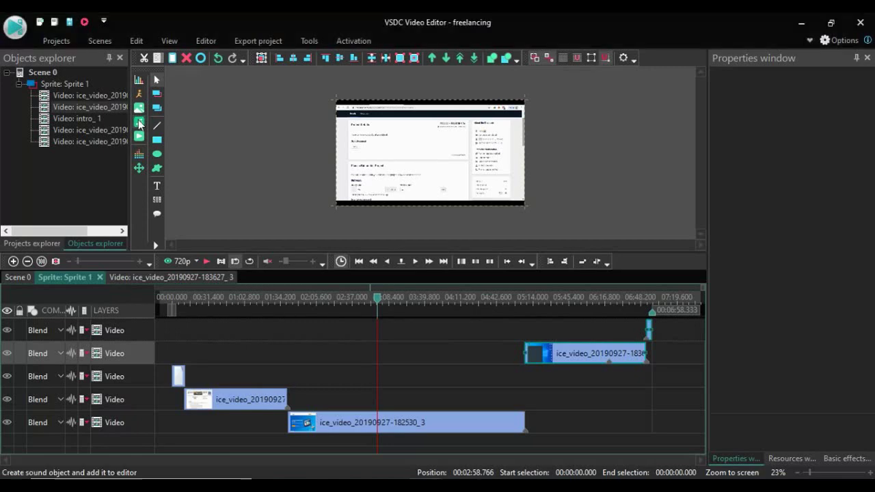
# Step: Add the audio file "Arabic Sound - -No Copyright Background Music-.mp3" from the desktop's Tecnical malik folder to the sprite at the cursor position
pyautogui.click(139, 123)
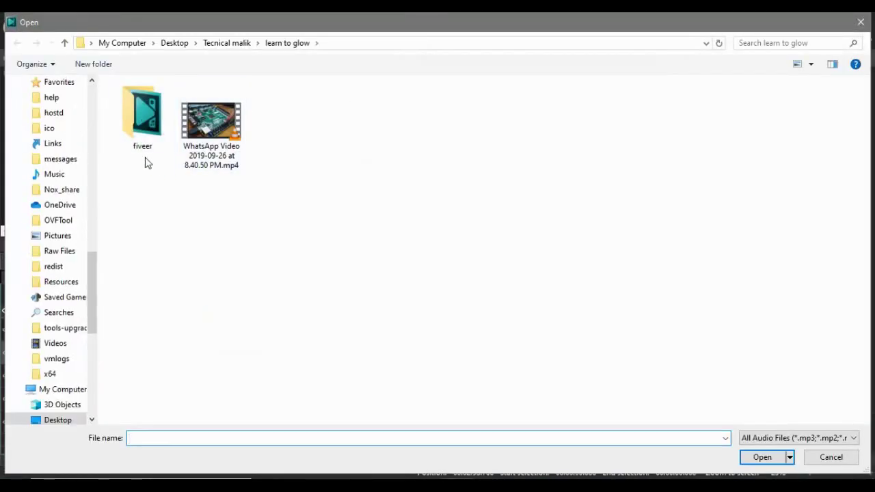
pyautogui.moveTo(87, 287); pyautogui.dragTo(85, 111)
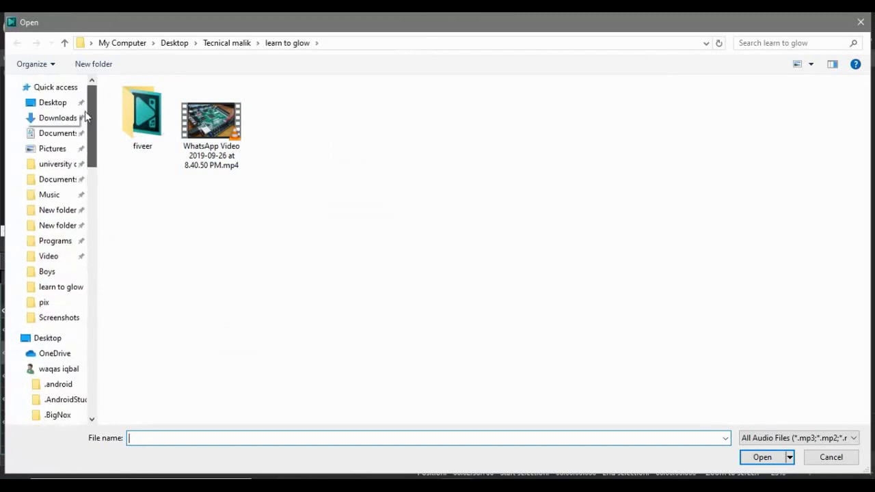
pyautogui.click(50, 103)
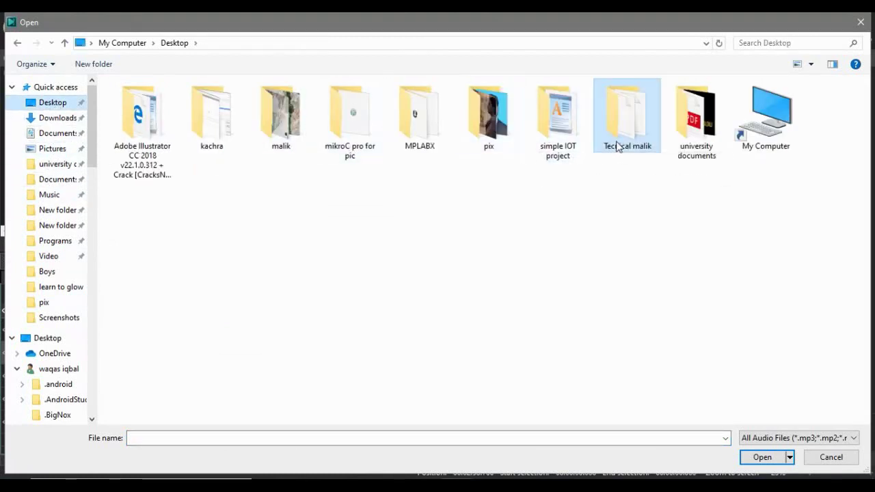
pyautogui.doubleClick(618, 147)
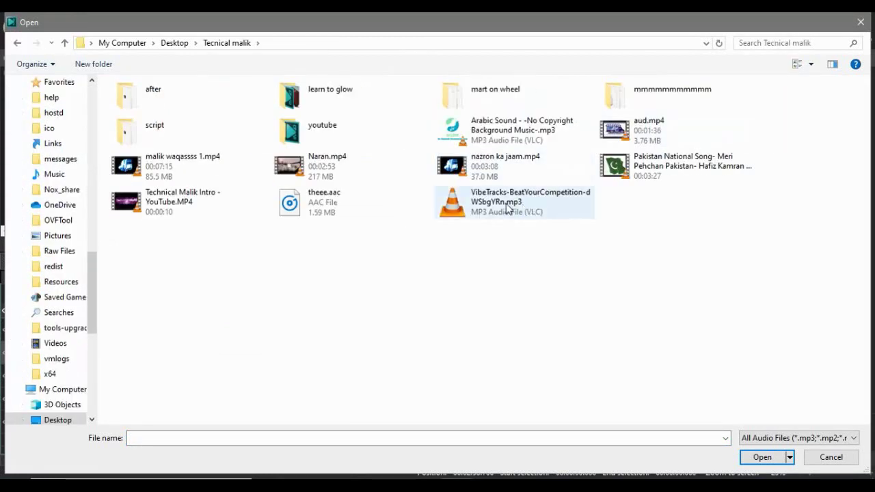
pyautogui.doubleClick(494, 131)
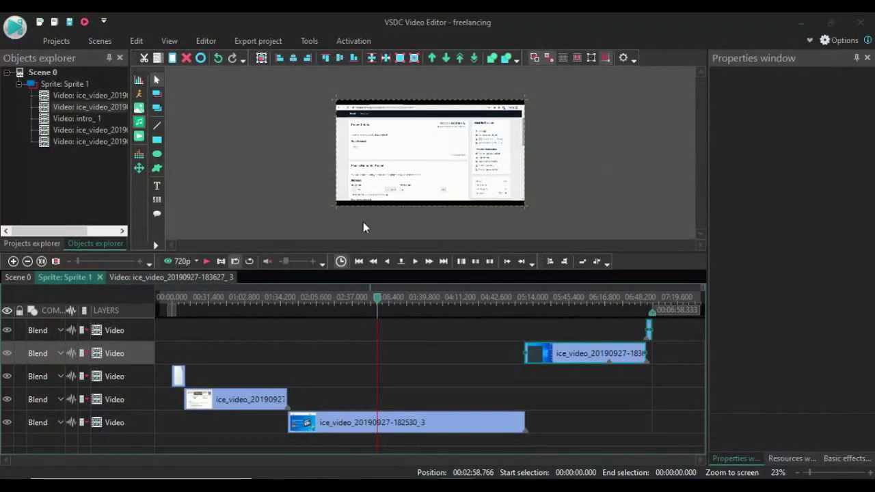
pyautogui.click(554, 318)
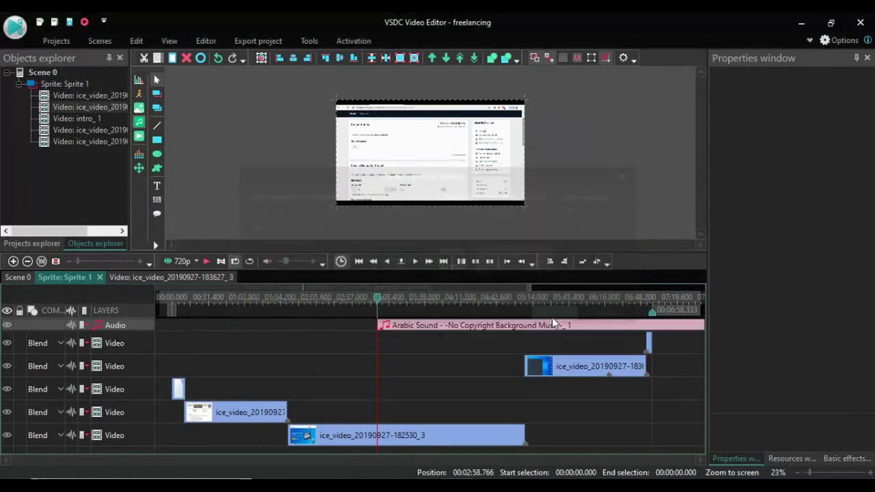
# Step: Return the timeline cursor to 00:00:00.000 and move the Arabic Sound audio so it starts at 00:00:12.066, just after the intro
pyautogui.moveTo(426, 328); pyautogui.dragTo(145, 349)
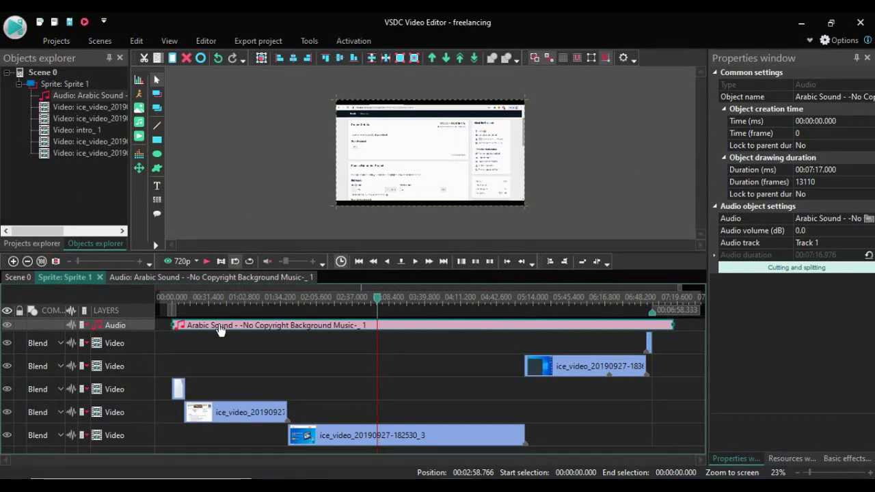
pyautogui.moveTo(378, 304); pyautogui.dragTo(171, 305)
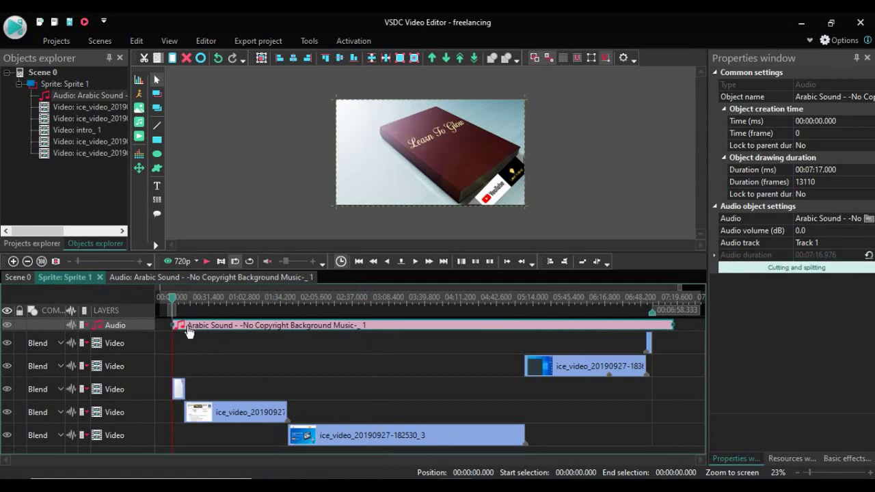
pyautogui.click(91, 260)
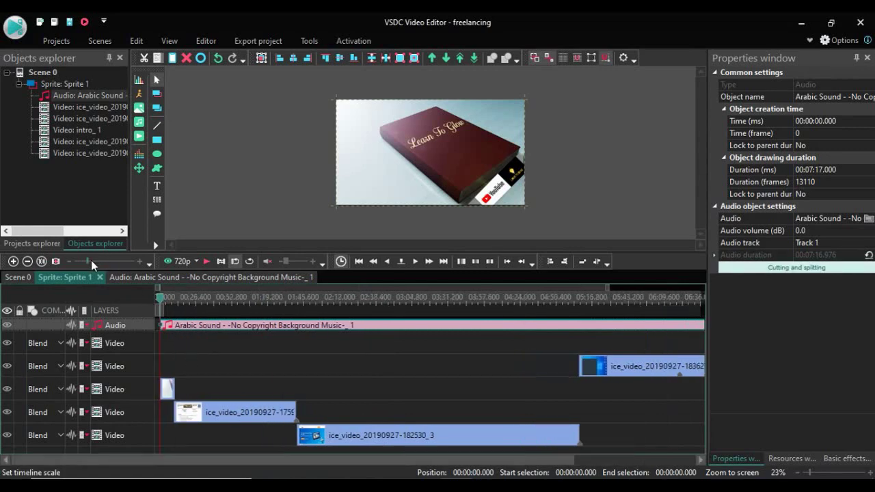
pyautogui.click(97, 260)
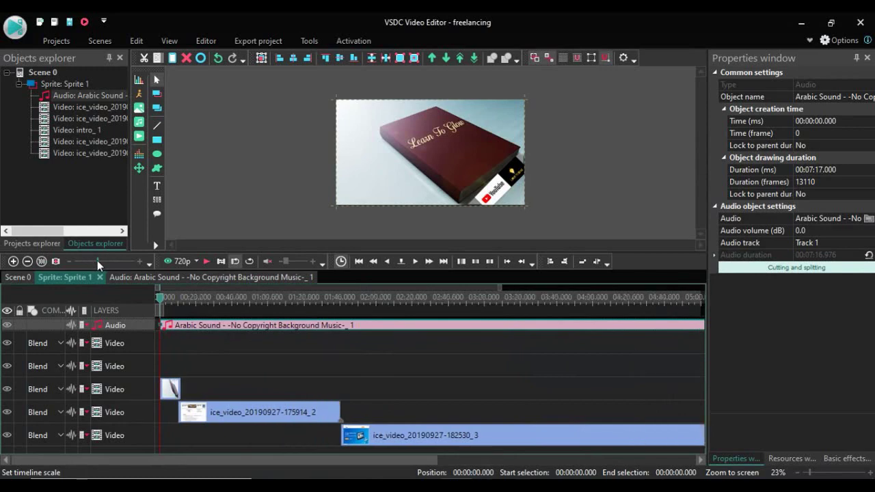
pyautogui.moveTo(210, 328); pyautogui.dragTo(232, 333)
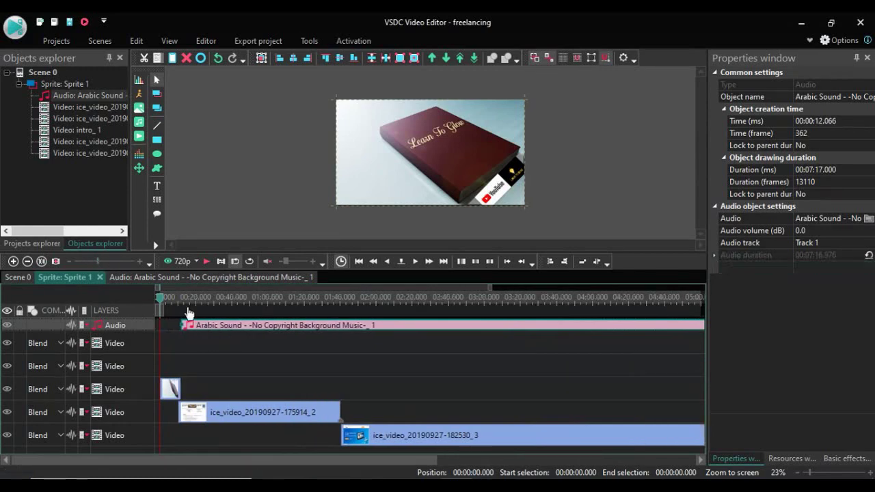
# Step: Locate the end of the intro and move the Arabic Sound audio so it starts at 00:00:11.366
pyautogui.moveTo(160, 304); pyautogui.dragTo(177, 301)
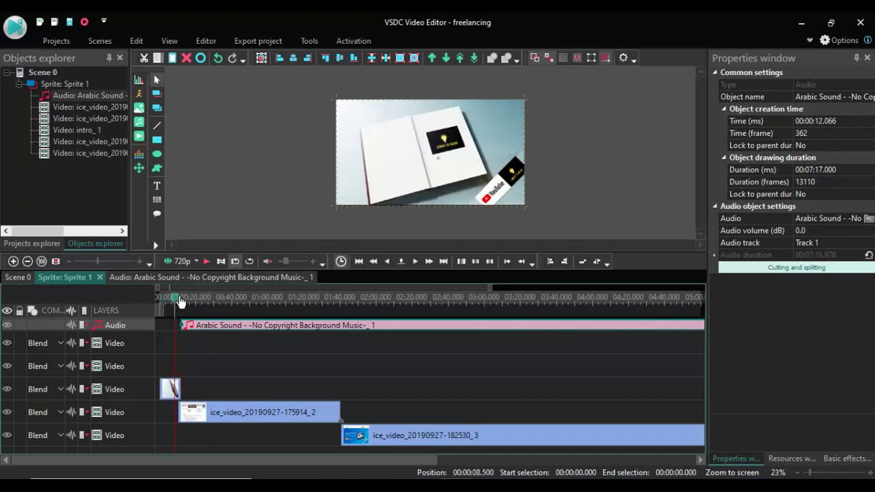
pyautogui.keyDown('shift'); pyautogui.click(181, 301); pyautogui.keyUp('shift')
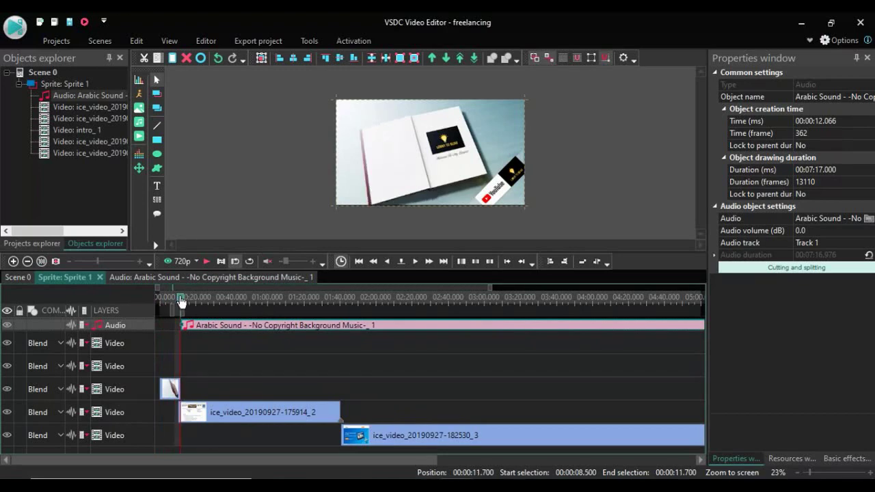
pyautogui.click(177, 301)
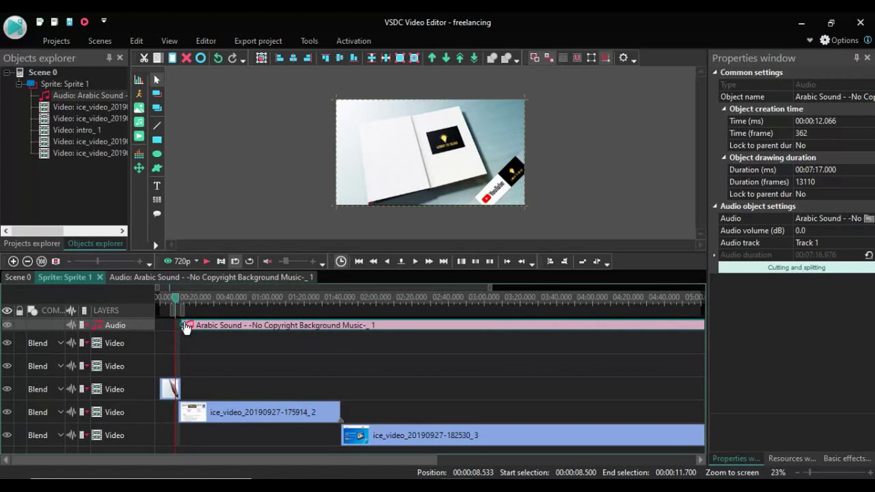
pyautogui.moveTo(185, 327); pyautogui.dragTo(184, 326)
# Step: Cut the region from 00:00:00.000 to 00:00:12.106 out of the Arabic Sound audio with Cutting and splitting, and apply the changes
pyautogui.rightClick(185, 327)
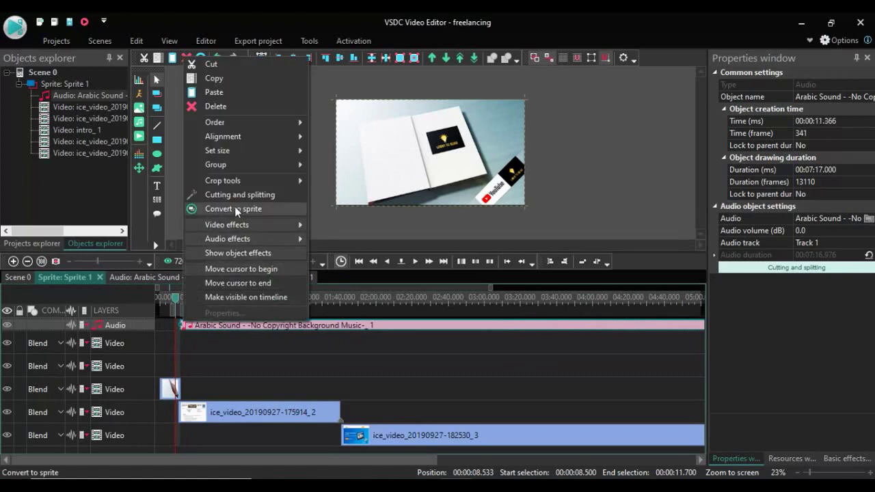
pyautogui.click(257, 198)
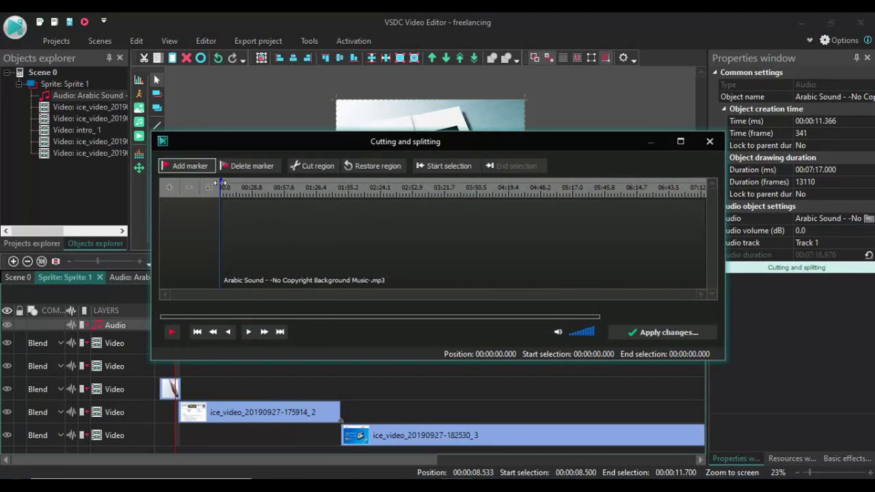
pyautogui.moveTo(223, 183); pyautogui.dragTo(235, 184)
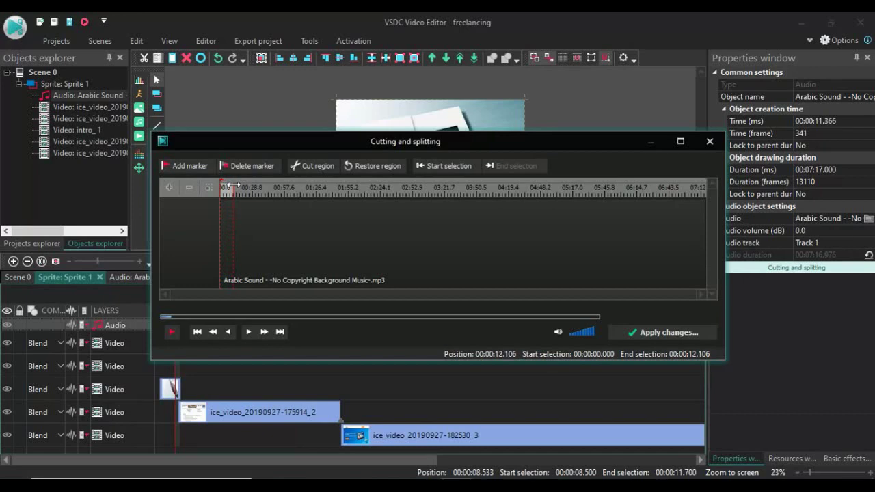
pyautogui.click(301, 166)
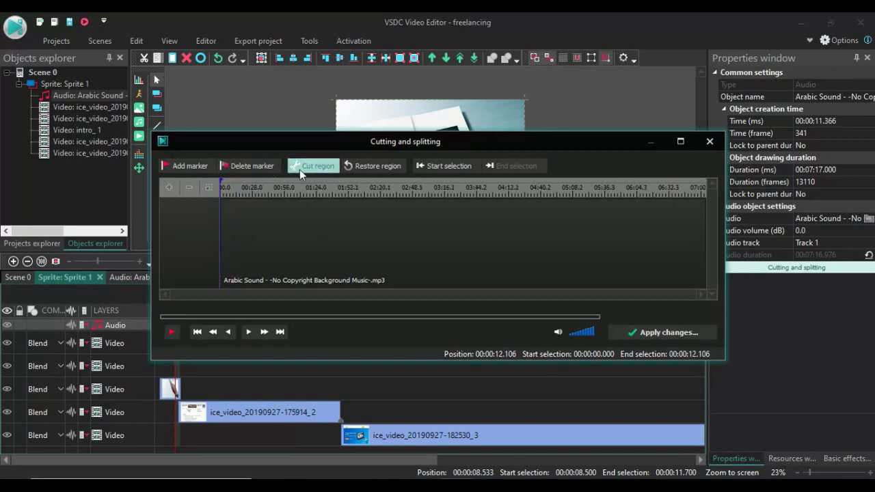
pyautogui.click(650, 333)
pyautogui.click(475, 244)
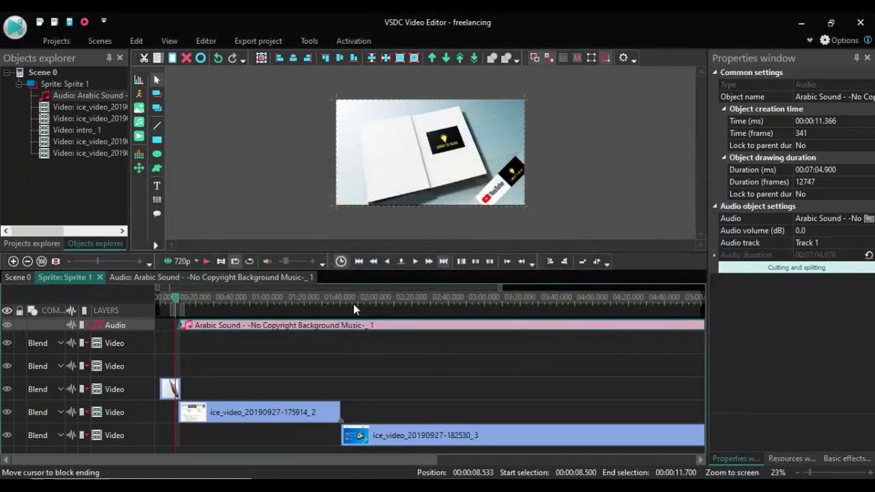
# Step: Preview the scene, sampling the intro and the start of the first screen recording with the background music, and close the preview
pyautogui.click(184, 262)
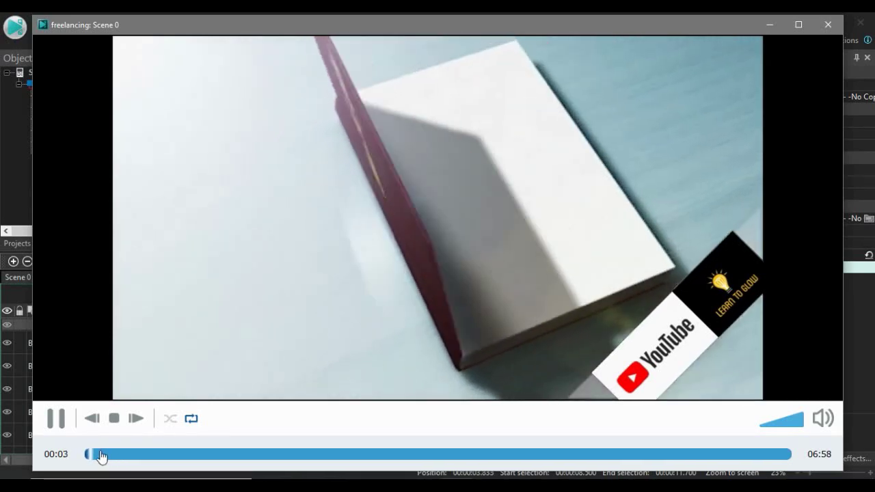
pyautogui.click(100, 456)
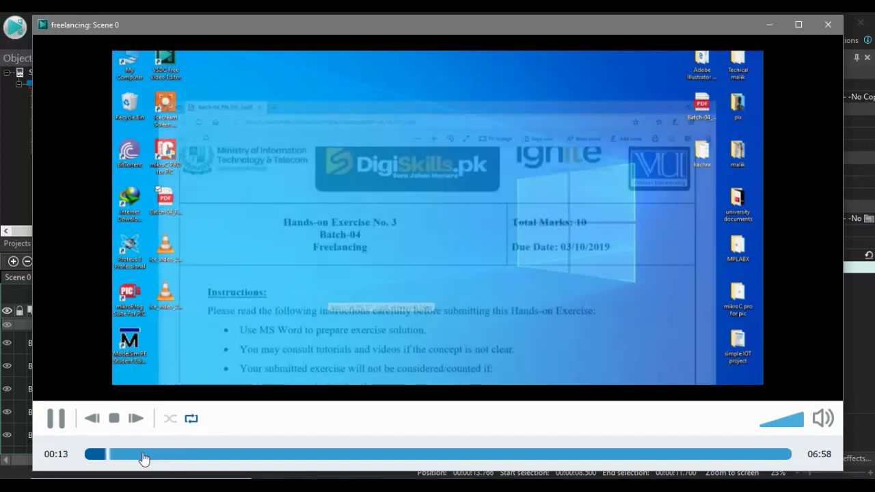
pyautogui.click(145, 456)
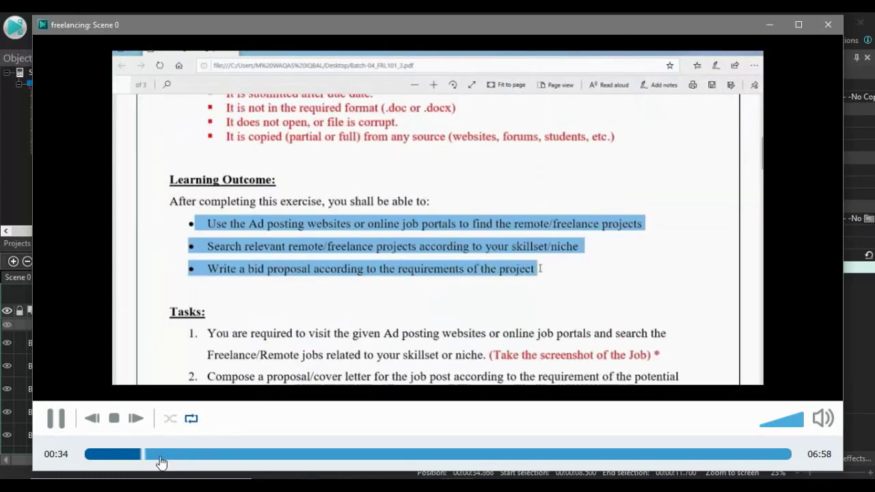
pyautogui.click(157, 455)
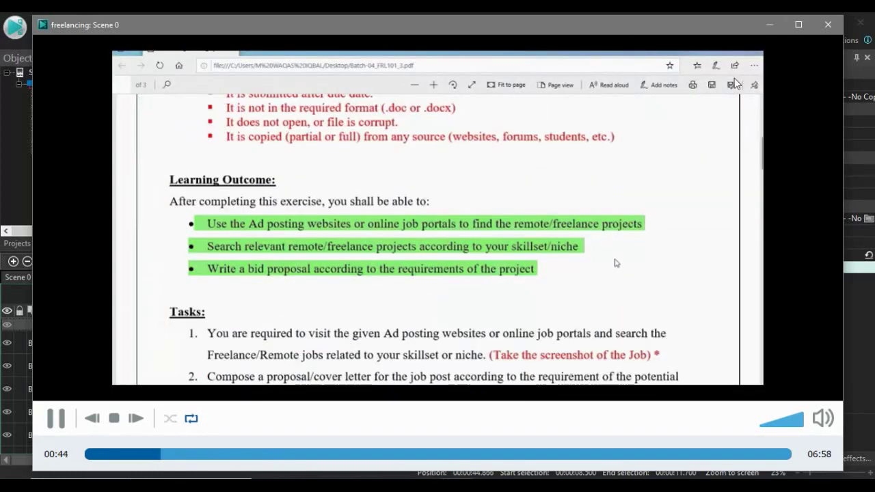
pyautogui.click(828, 25)
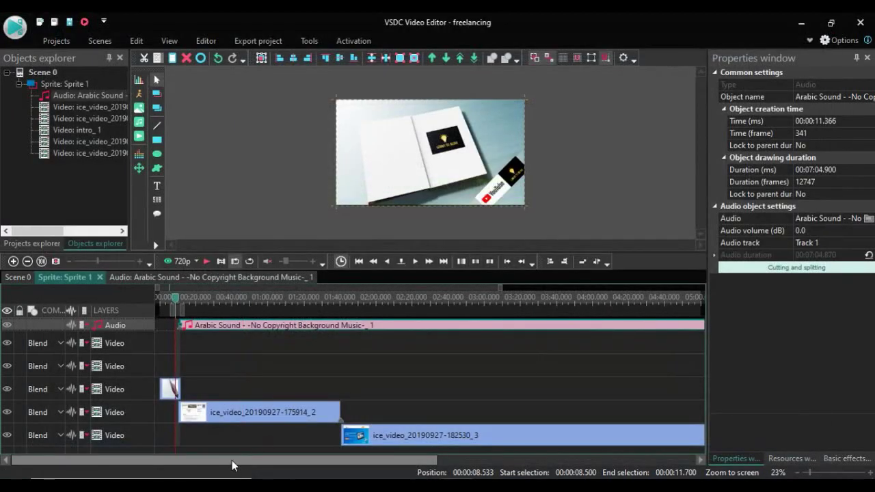
# Step: Extend the scene's end marker to 00:07:16.466 and add the video "TOP 10 FREE 3D Outro Templates #47 + Free Download (Gratis) - YouTube" to the sprite
pyautogui.moveTo(232, 460); pyautogui.dragTo(464, 449)
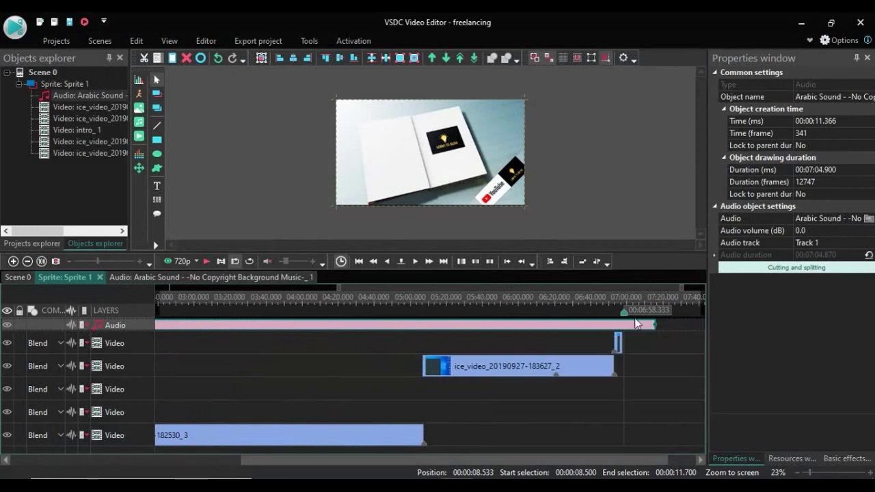
pyautogui.moveTo(627, 317); pyautogui.dragTo(659, 317)
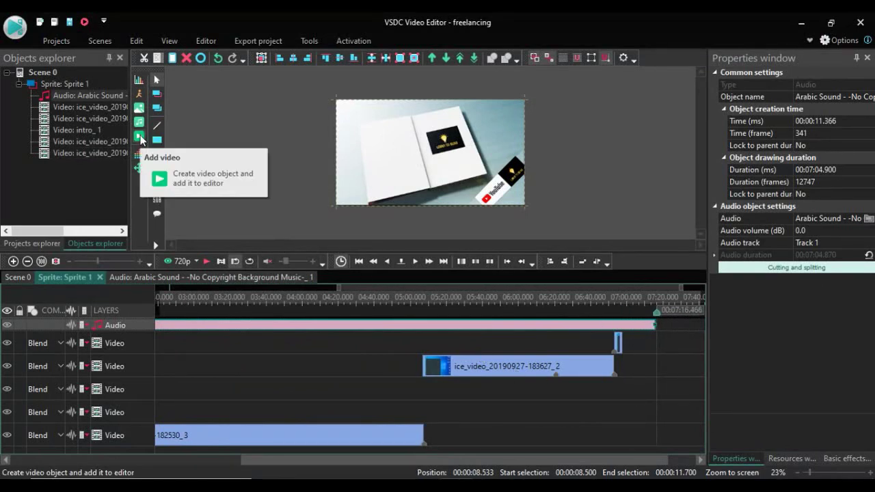
pyautogui.click(140, 137)
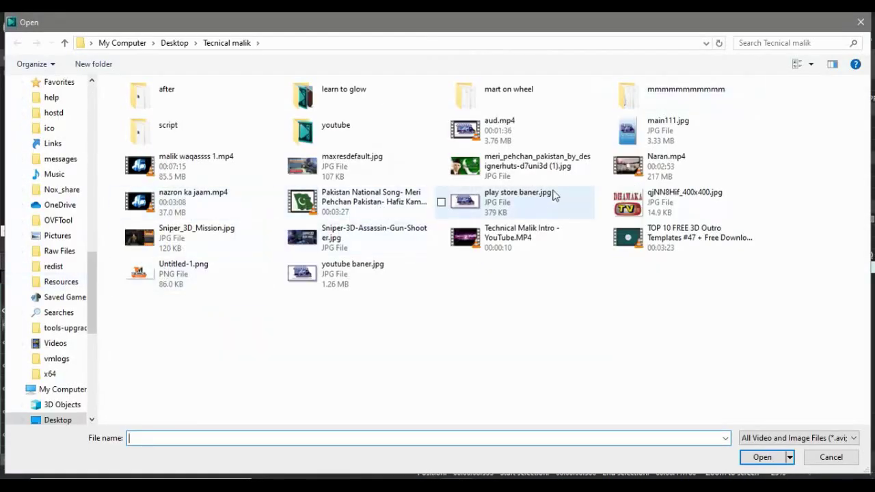
pyautogui.doubleClick(671, 246)
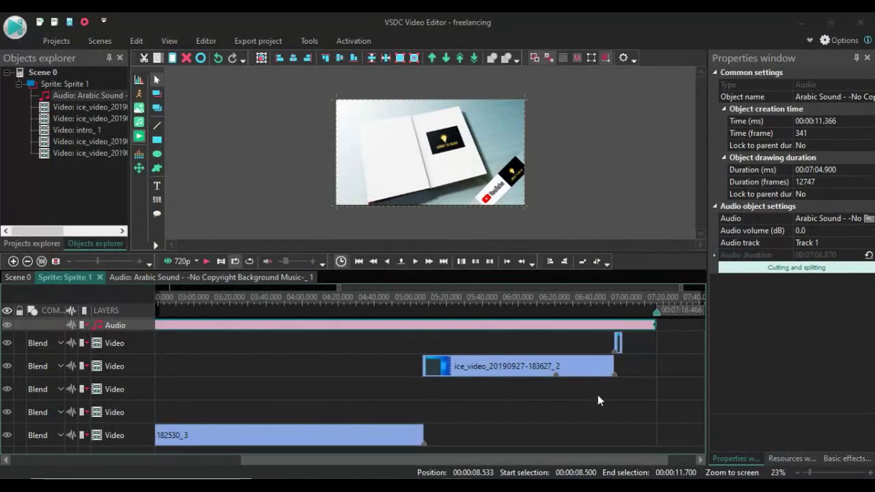
pyautogui.click(557, 317)
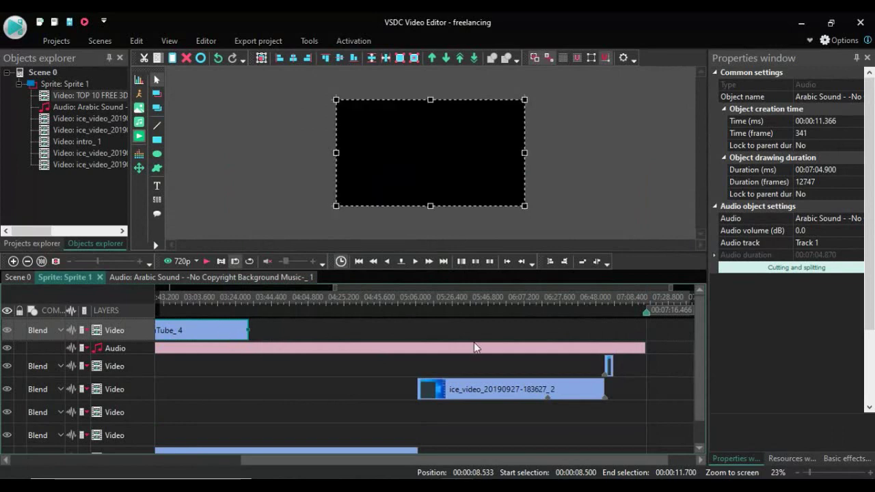
# Step: Move the outro templates video to the end of the timeline and trim its beginning so it starts at 00:06:56.433, by the last clip's end
pyautogui.moveTo(326, 458); pyautogui.dragTo(69, 451)
pyautogui.moveTo(321, 330); pyautogui.dragTo(868, 330)
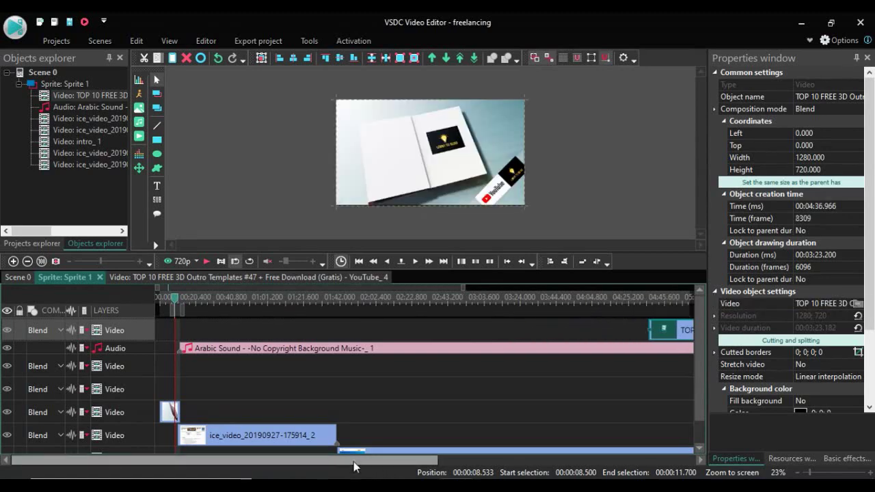
pyautogui.moveTo(353, 459); pyautogui.dragTo(615, 430)
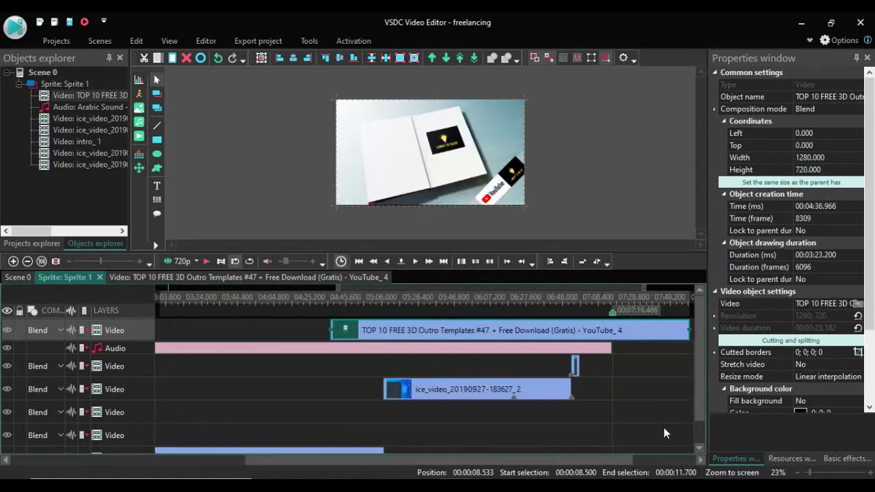
pyautogui.moveTo(503, 334); pyautogui.dragTo(659, 340)
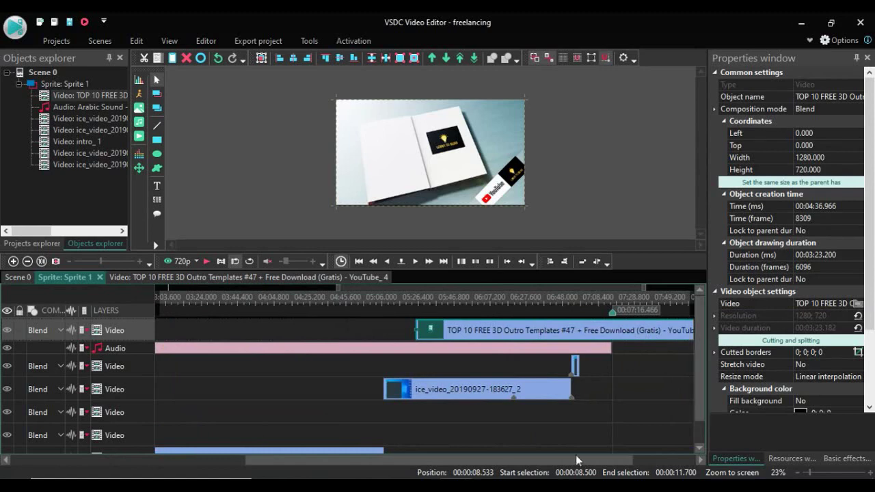
pyautogui.moveTo(575, 455); pyautogui.dragTo(616, 459)
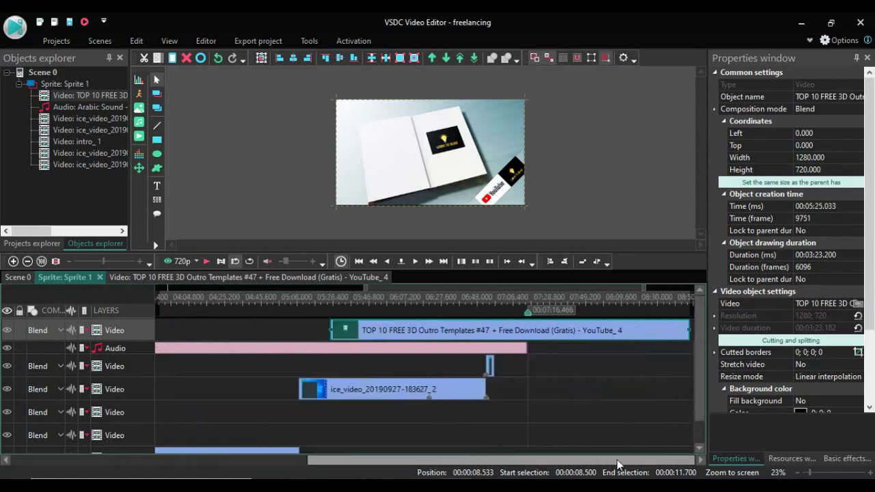
pyautogui.moveTo(331, 330); pyautogui.dragTo(492, 332)
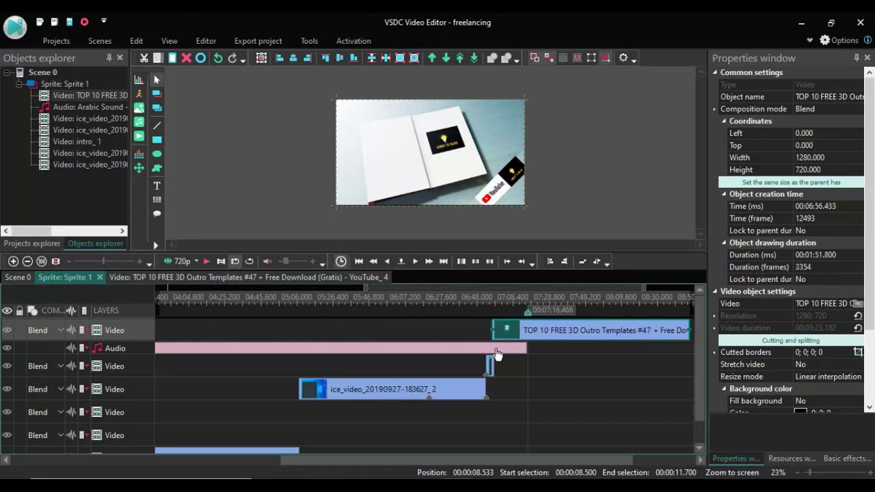
# Step: Shorten the end of the Arabic Sound audio to a duration of 00:06:46.400 so it stops where the outro begins
pyautogui.click(495, 349)
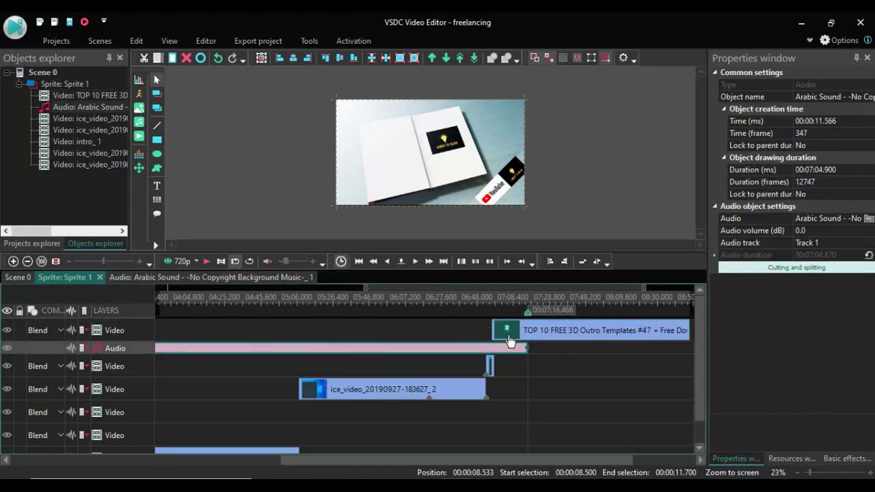
pyautogui.click(508, 338)
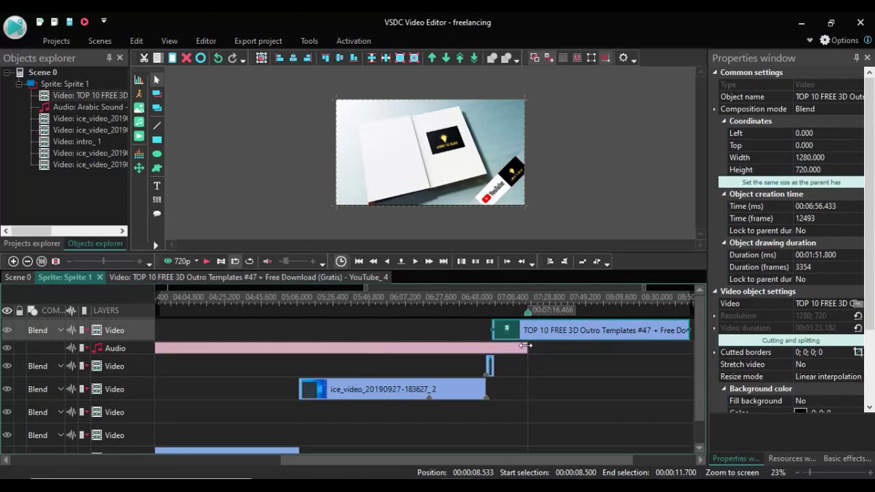
pyautogui.moveTo(525, 345); pyautogui.dragTo(492, 347)
pyautogui.click(505, 340)
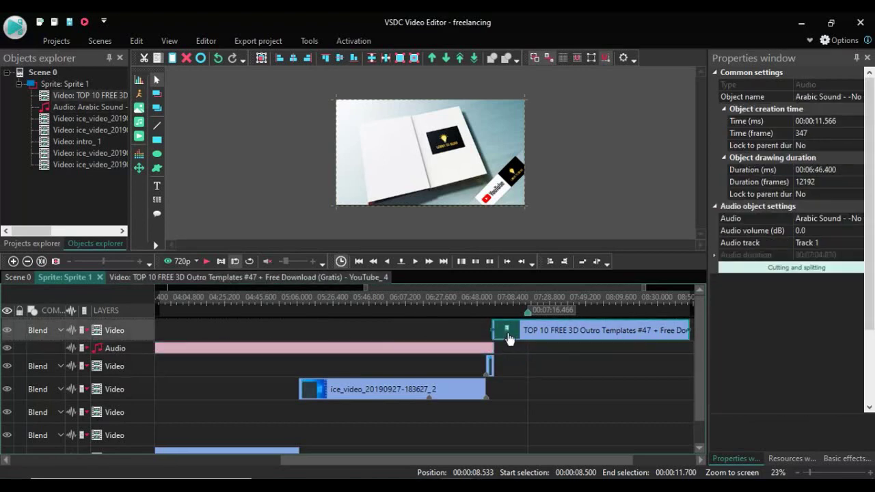
# Step: Open the outro video for cutting and splitting, and add a marker at 00:00:01.100 while playing its opening
pyautogui.rightClick(508, 338)
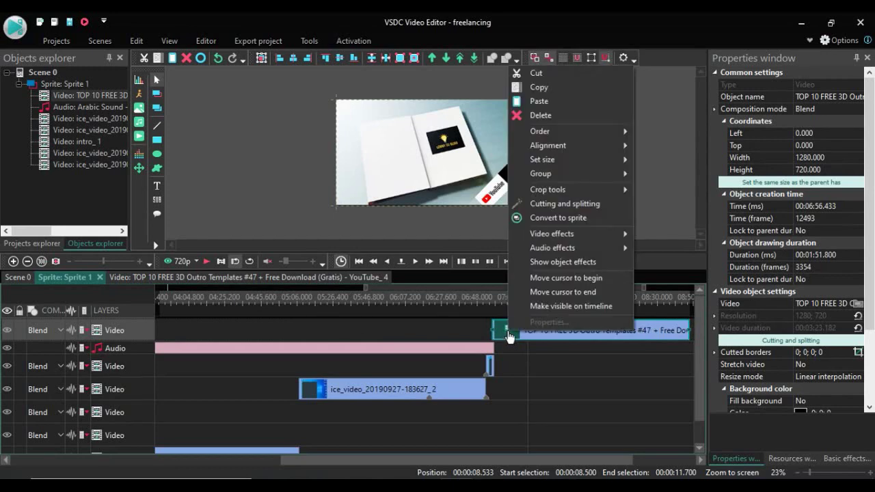
pyautogui.click(556, 205)
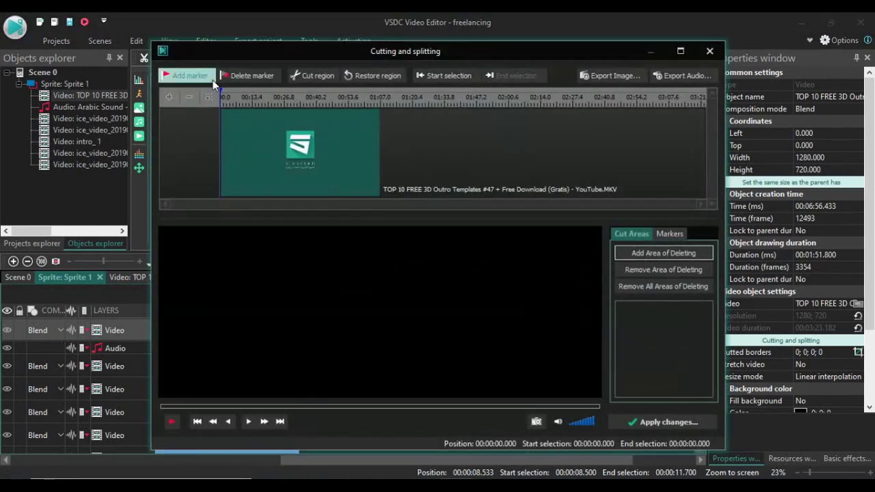
pyautogui.press('space')
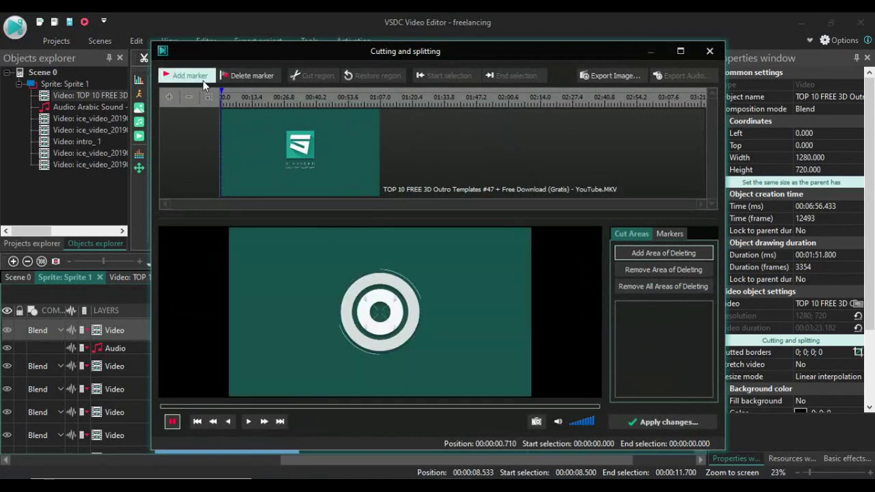
pyautogui.click(202, 81)
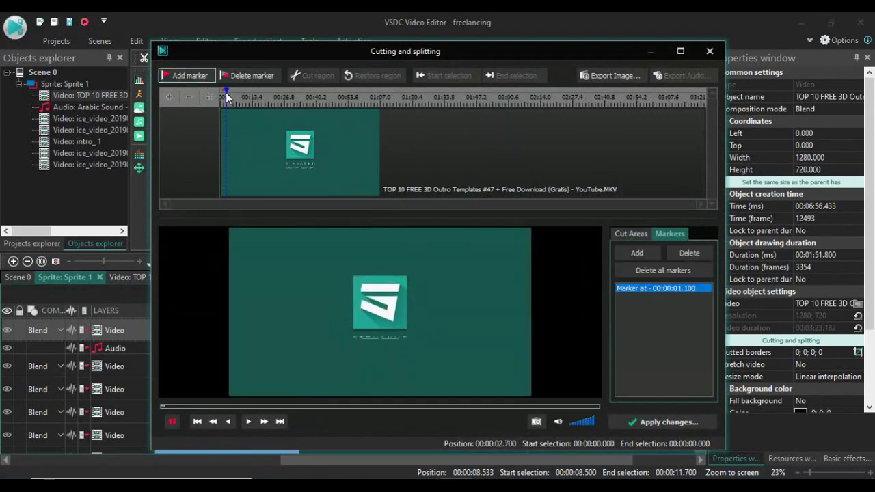
pyautogui.click(173, 428)
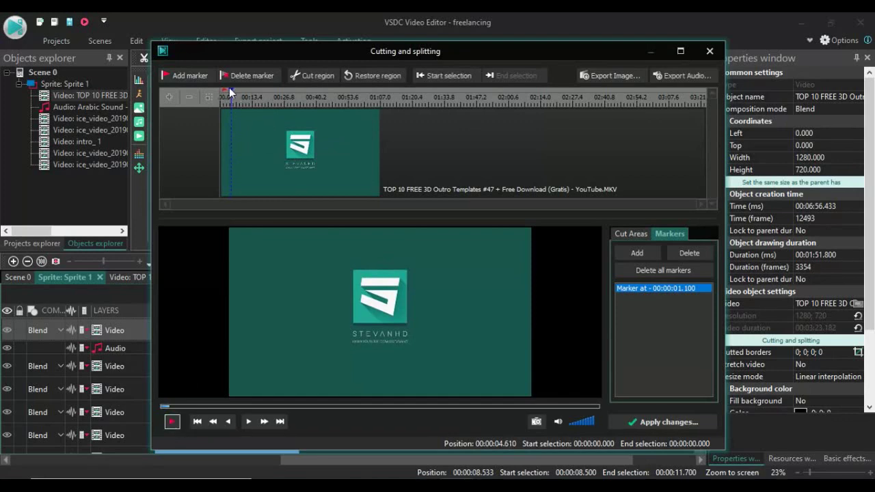
# Step: Select the opening of the outro video from 00:00:00.000 to 00:00:13.134 and cut that region out
pyautogui.moveTo(232, 97); pyautogui.dragTo(277, 100)
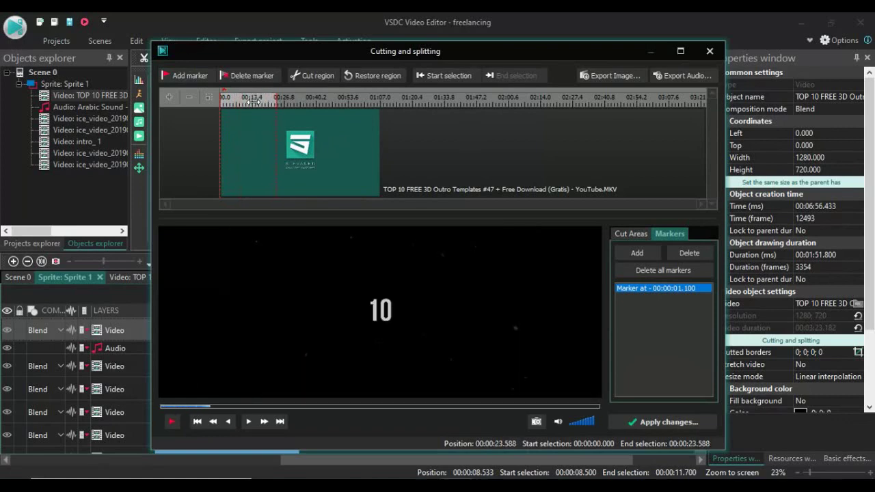
pyautogui.click(253, 99)
pyautogui.click(266, 100)
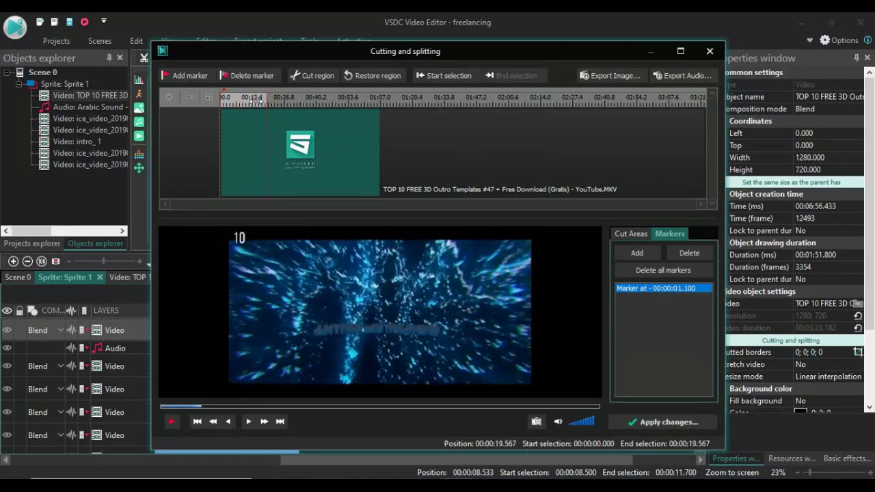
pyautogui.moveTo(251, 99); pyautogui.dragTo(239, 103)
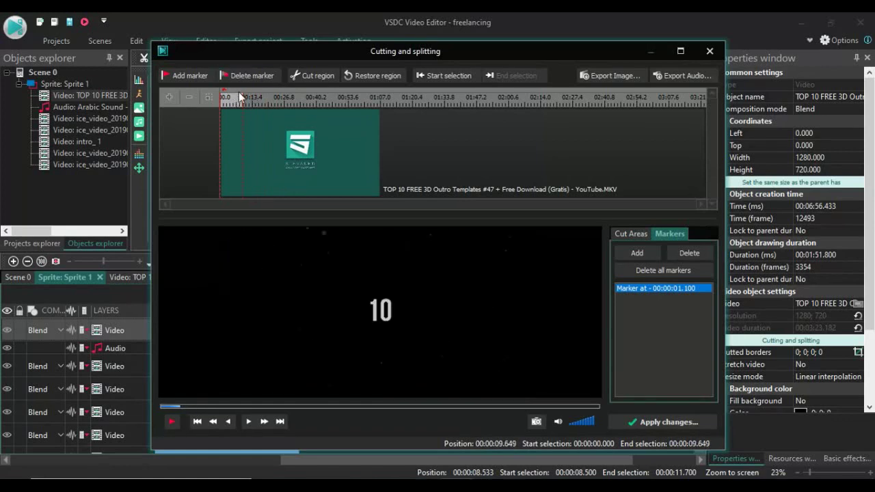
pyautogui.moveTo(242, 101); pyautogui.dragTo(249, 101)
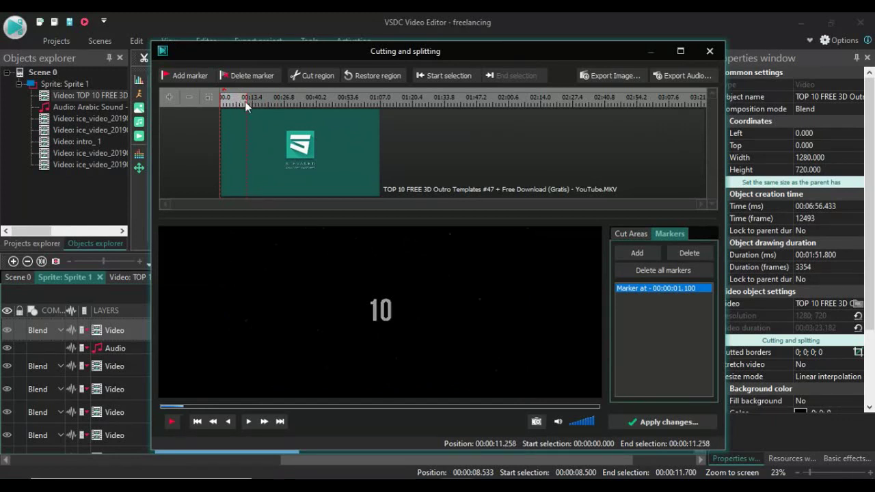
pyautogui.click(245, 102)
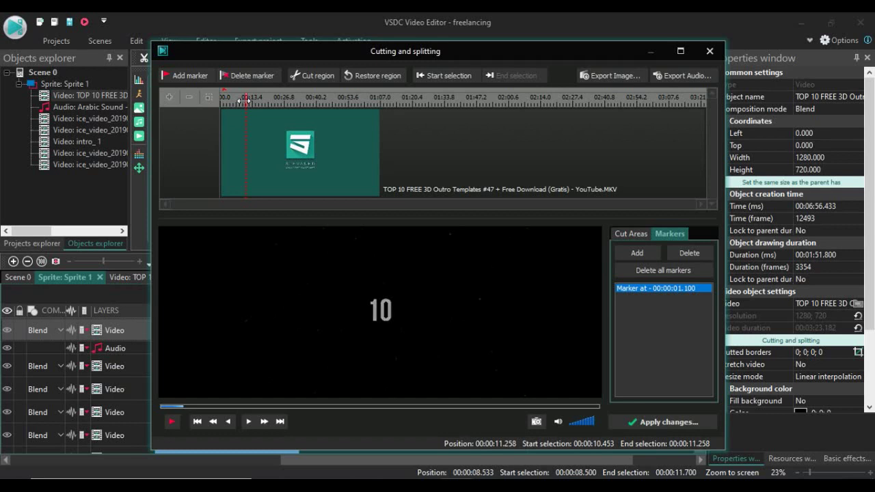
pyautogui.moveTo(246, 99)
pyautogui.mouseDown()
pyautogui.moveTo(220, 102)
pyautogui.moveTo(252, 100)
pyautogui.mouseUp()
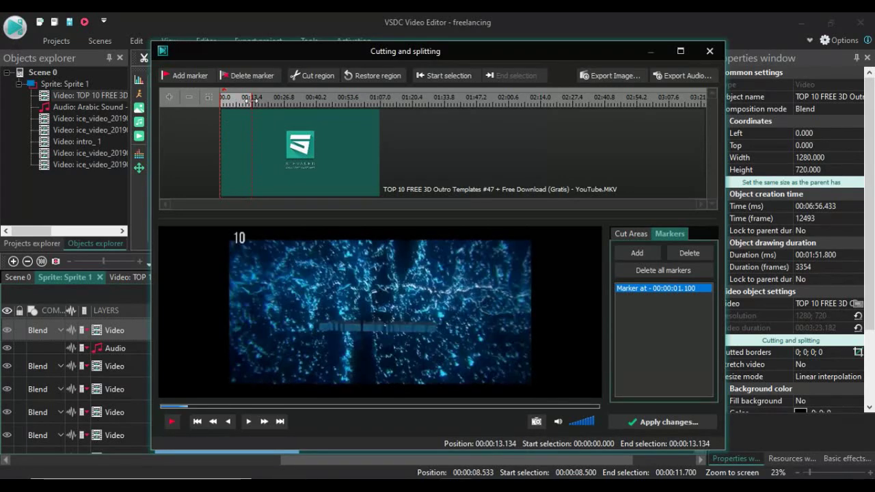
pyautogui.click(312, 75)
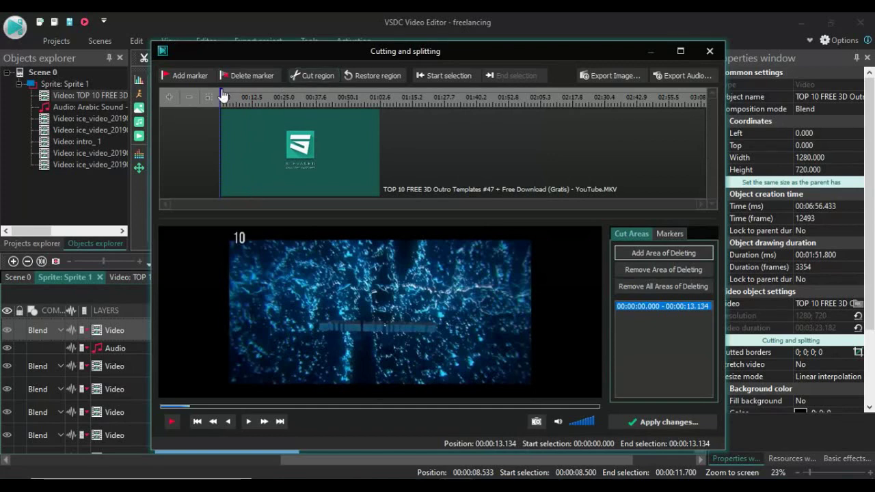
# Step: Play the rest of the outro, add a marker at 00:00:18.143, and cut everything from there to the video's end
pyautogui.moveTo(222, 95); pyautogui.dragTo(250, 97)
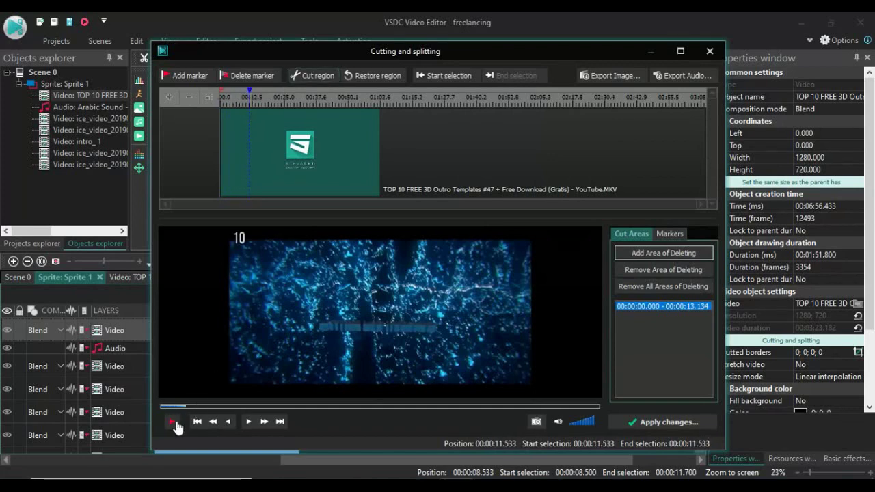
pyautogui.click(173, 423)
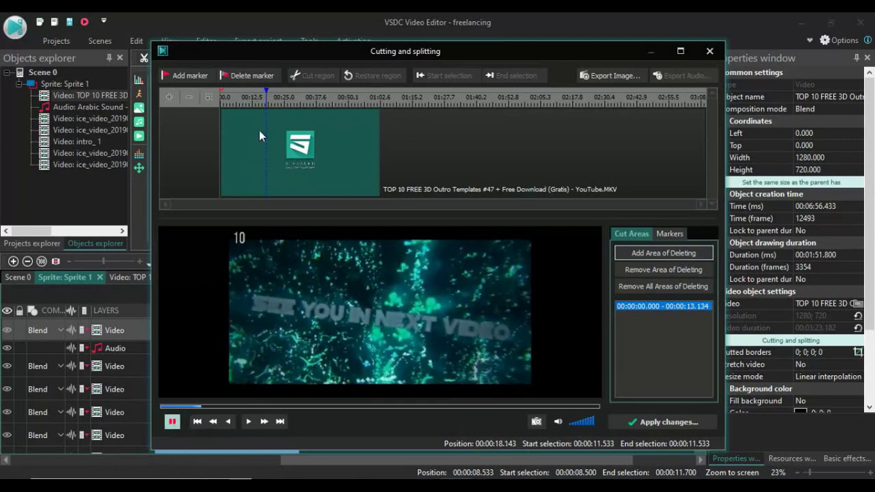
pyautogui.click(205, 78)
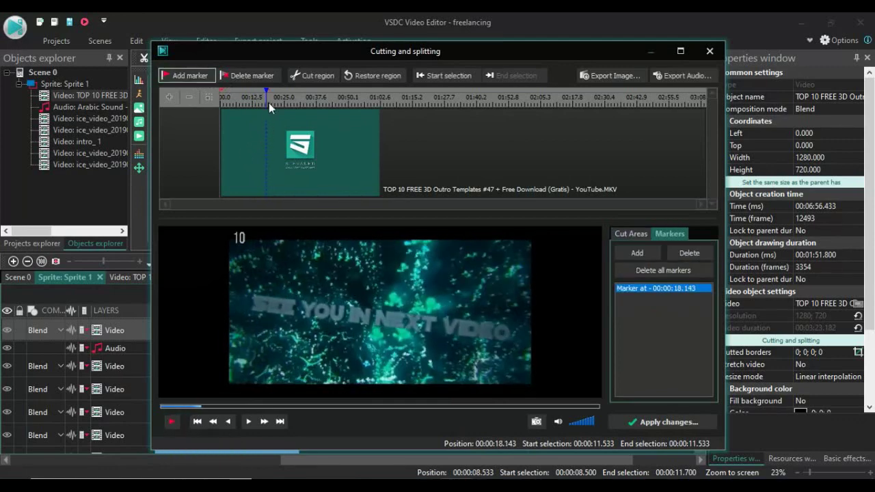
pyautogui.moveTo(267, 106)
pyautogui.mouseDown()
pyautogui.moveTo(625, 168)
pyautogui.moveTo(716, 164)
pyautogui.mouseUp()
pyautogui.click(314, 77)
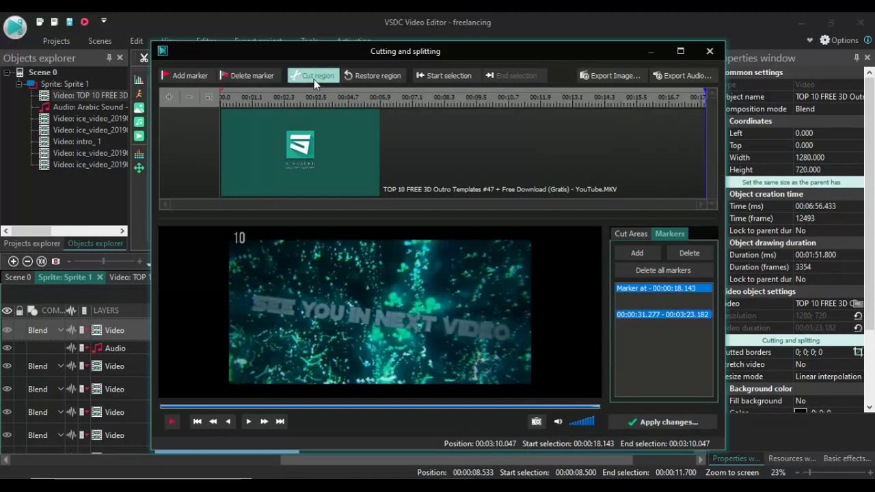
# Step: Apply the cuts with the object's duration updated, and fit the outro to start at 00:06:57.600 with the end marker at 00:07:15.366
pyautogui.click(628, 421)
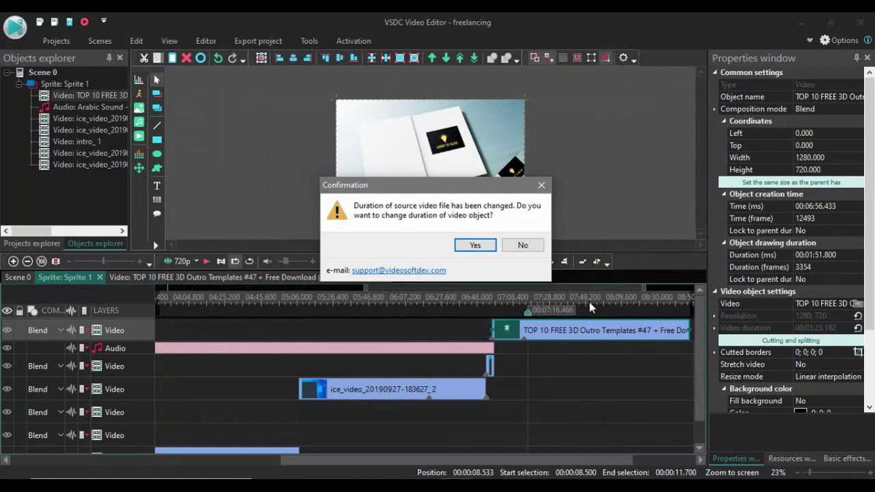
pyautogui.click(476, 244)
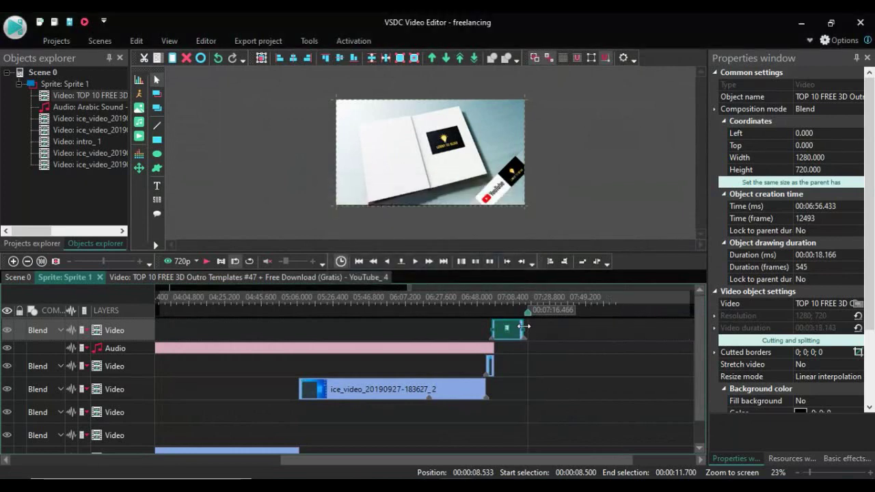
pyautogui.moveTo(528, 316)
pyautogui.mouseDown()
pyautogui.moveTo(500, 334)
pyautogui.moveTo(540, 318)
pyautogui.moveTo(509, 333)
pyautogui.moveTo(528, 318)
pyautogui.mouseUp()
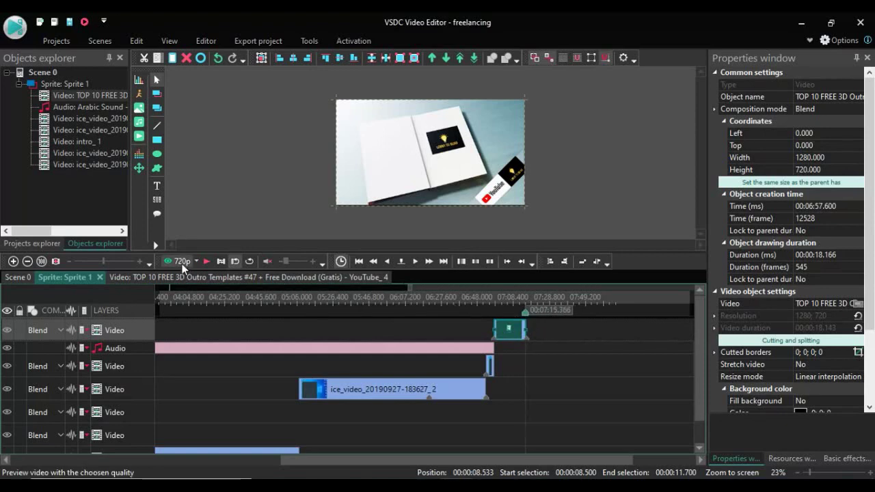
# Step: Preview the project at 720p, skipping through the final clips and the outro, and close the preview
pyautogui.click(176, 261)
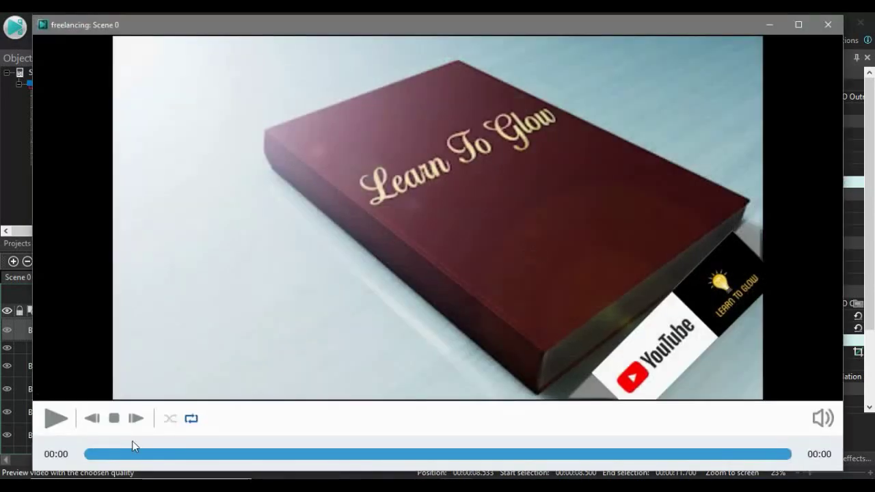
pyautogui.click(57, 424)
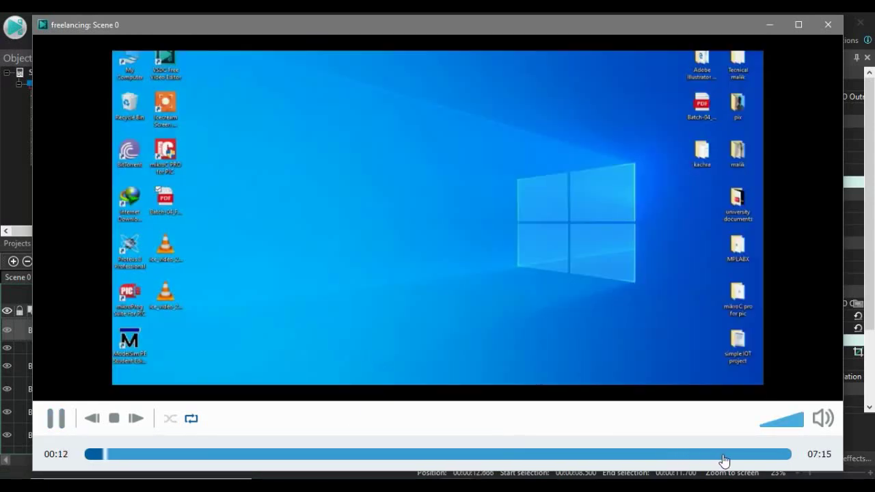
pyautogui.click(723, 455)
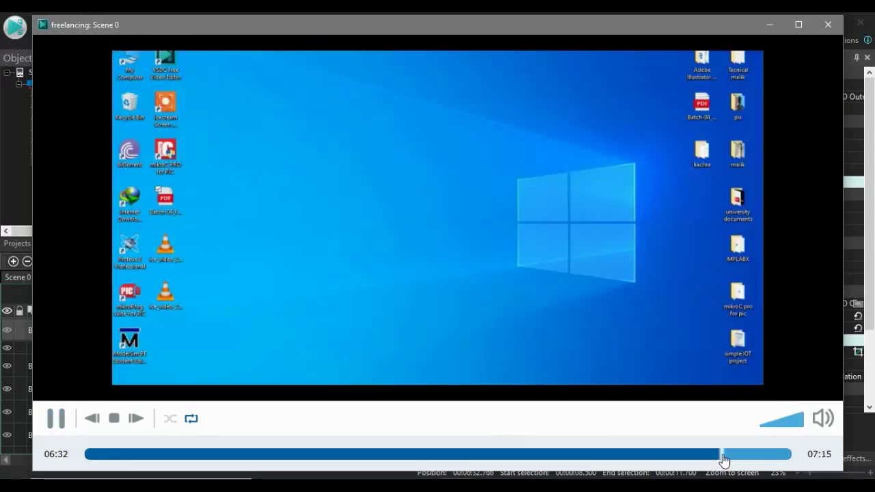
pyautogui.click(736, 455)
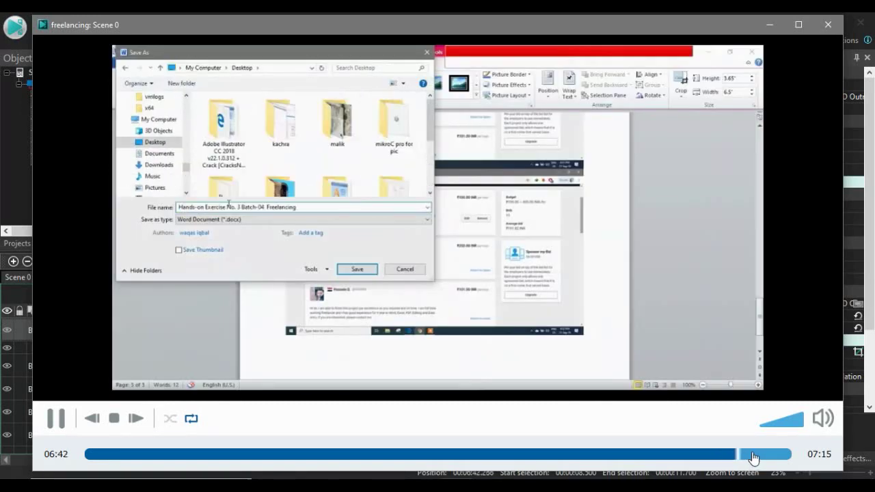
pyautogui.click(752, 456)
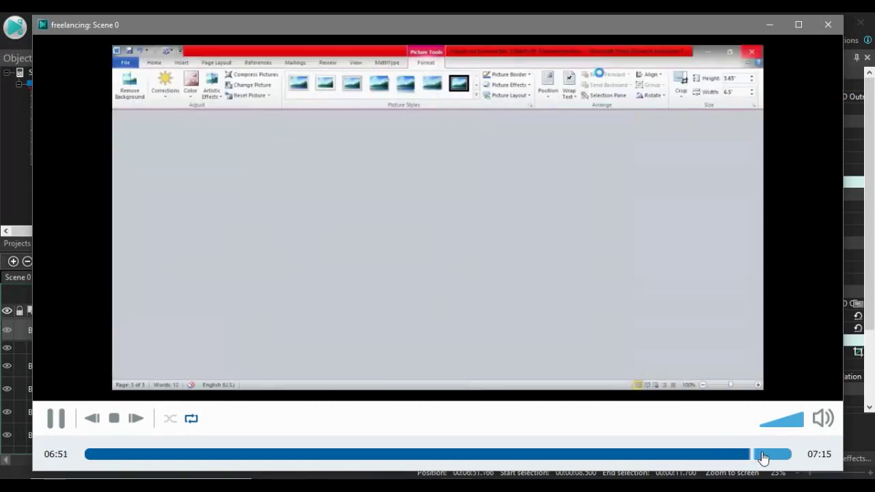
pyautogui.click(762, 456)
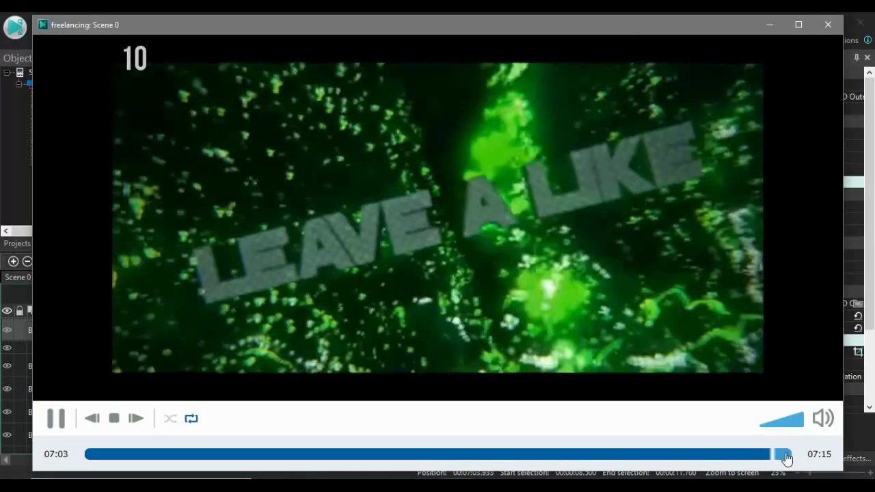
pyautogui.click(783, 454)
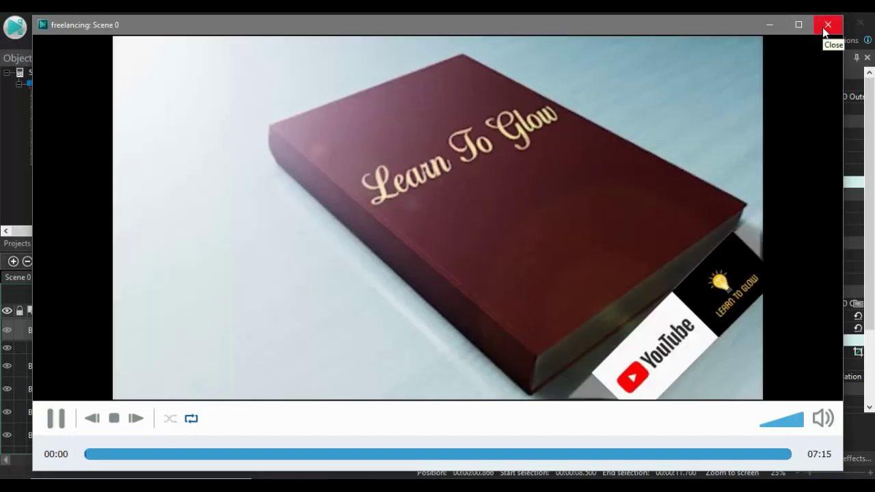
pyautogui.click(826, 27)
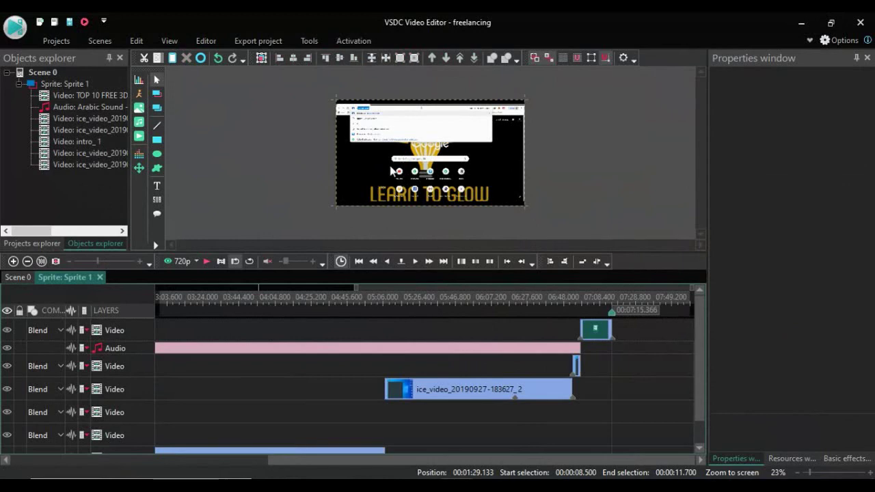
pyautogui.doubleClick(453, 185)
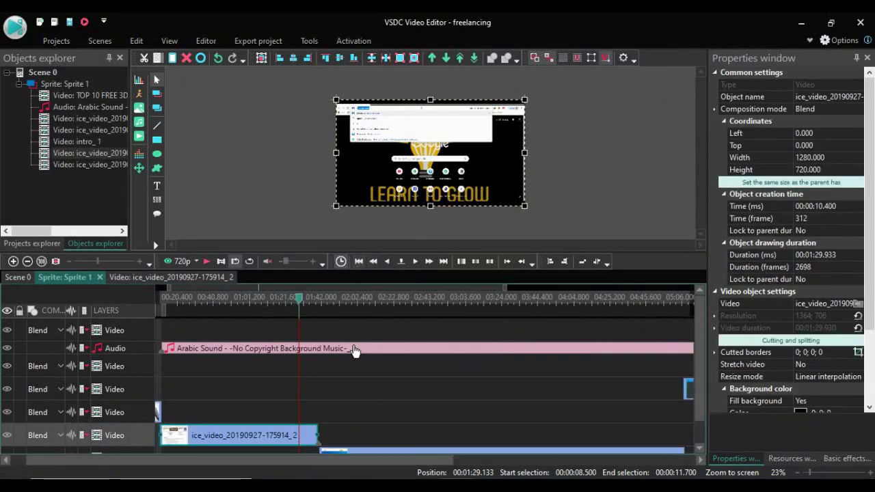
pyautogui.moveTo(344, 456); pyautogui.dragTo(340, 474)
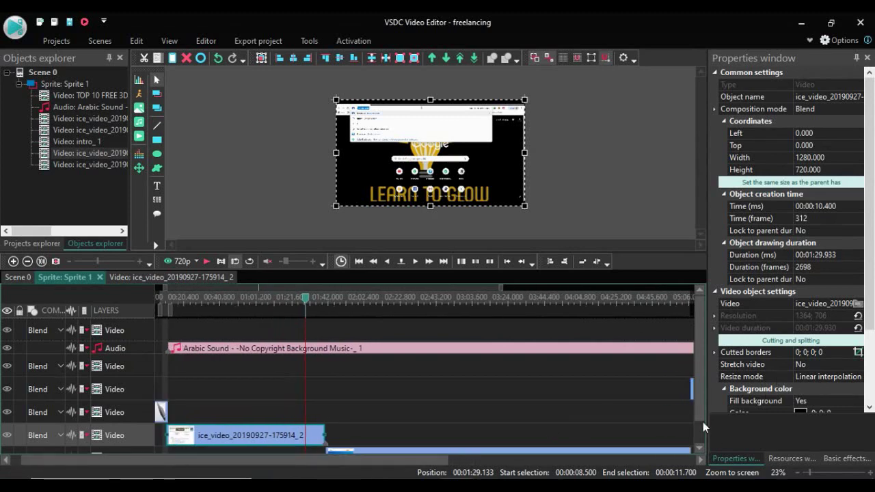
pyautogui.scroll(-1, 704, 427)
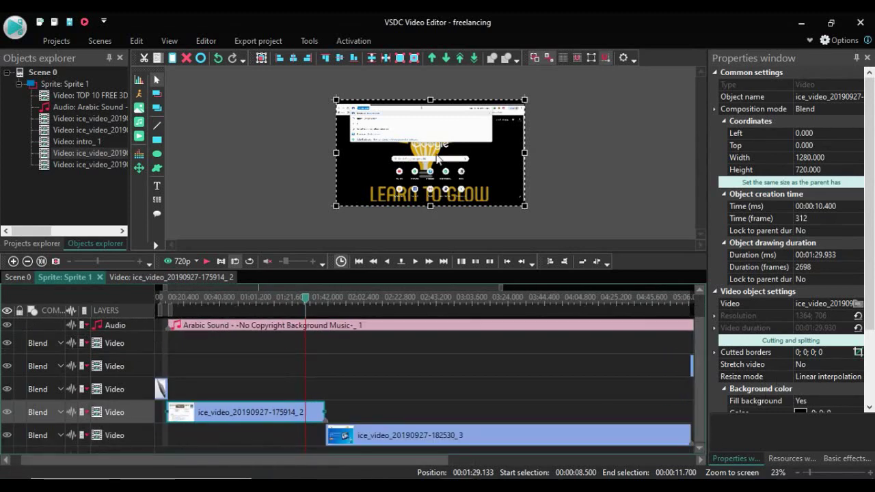
pyautogui.rightClick(436, 157)
pyautogui.moveTo(477, 305)
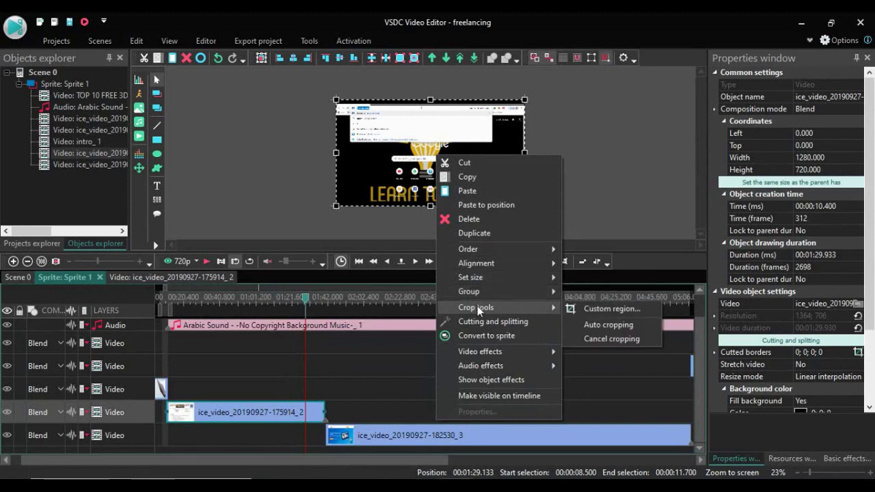
pyautogui.click(607, 309)
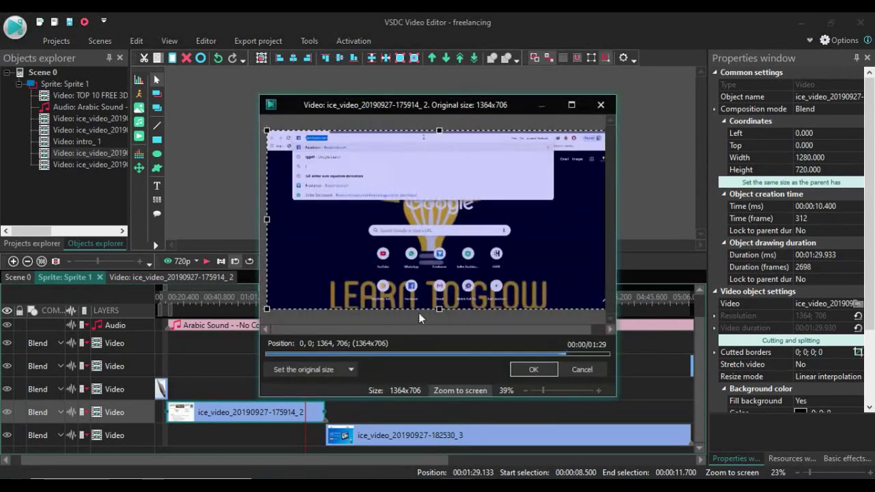
pyautogui.moveTo(439, 308); pyautogui.dragTo(440, 207)
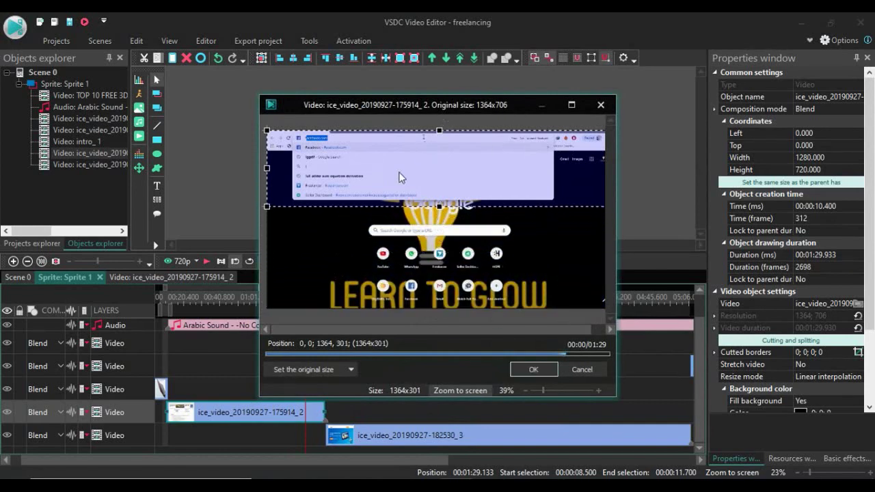
pyautogui.click(579, 368)
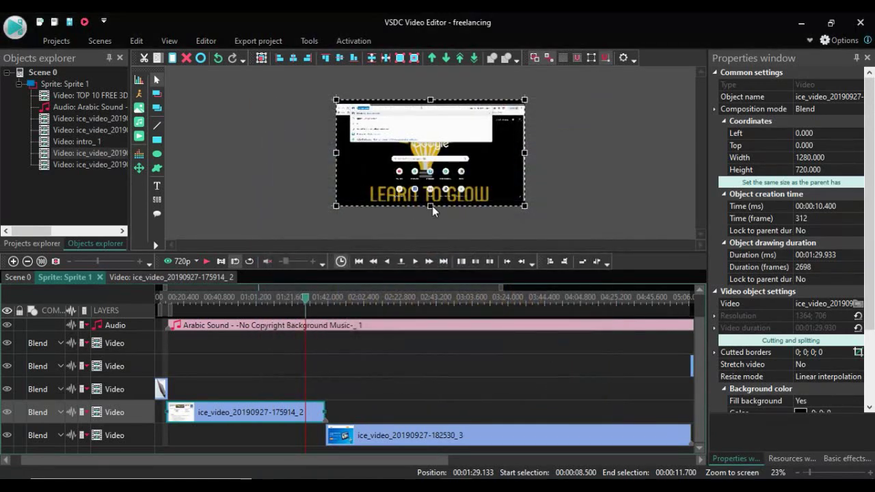
pyautogui.moveTo(432, 205); pyautogui.dragTo(431, 227)
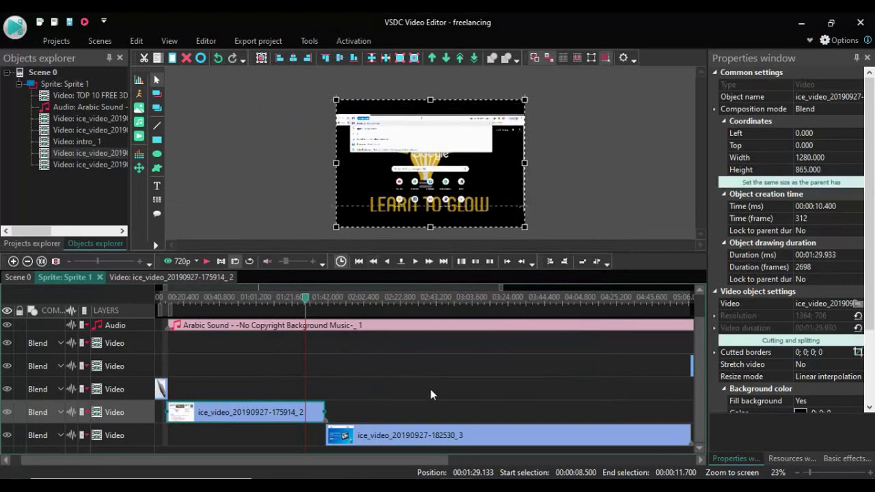
pyautogui.click(430, 435)
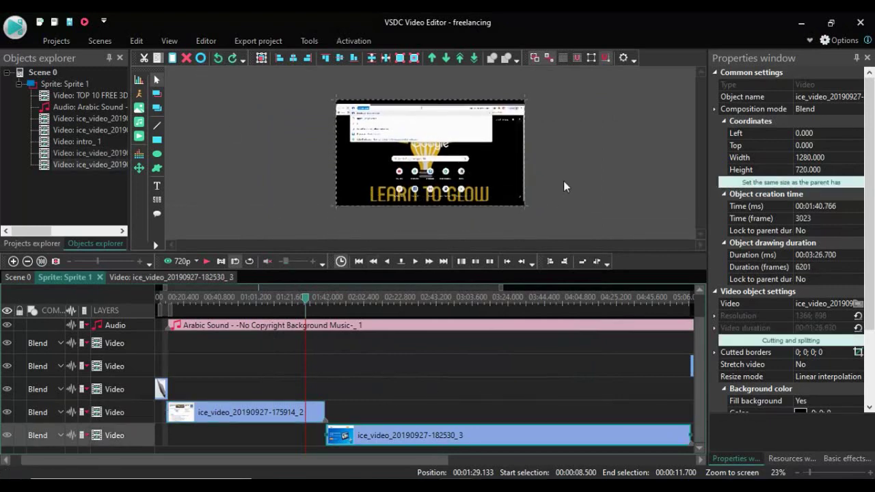
# Step: Set up the project export for PC with AVI as the output video format
pyautogui.click(256, 42)
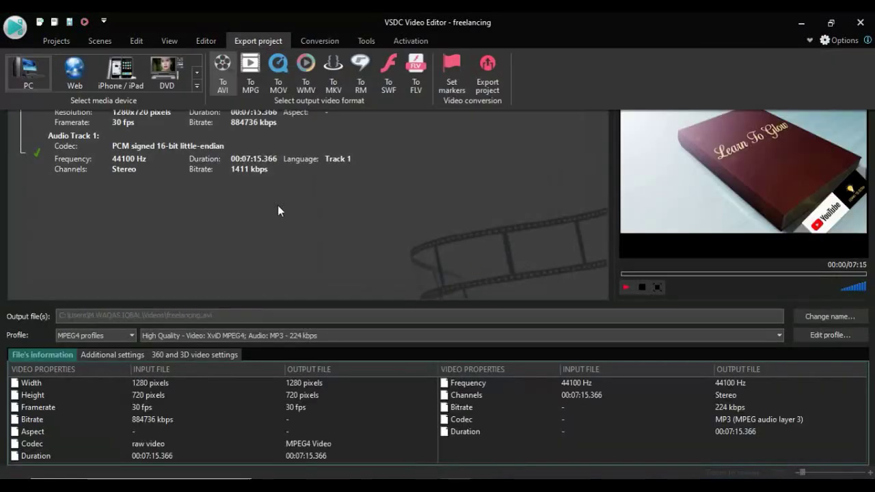
pyautogui.click(31, 75)
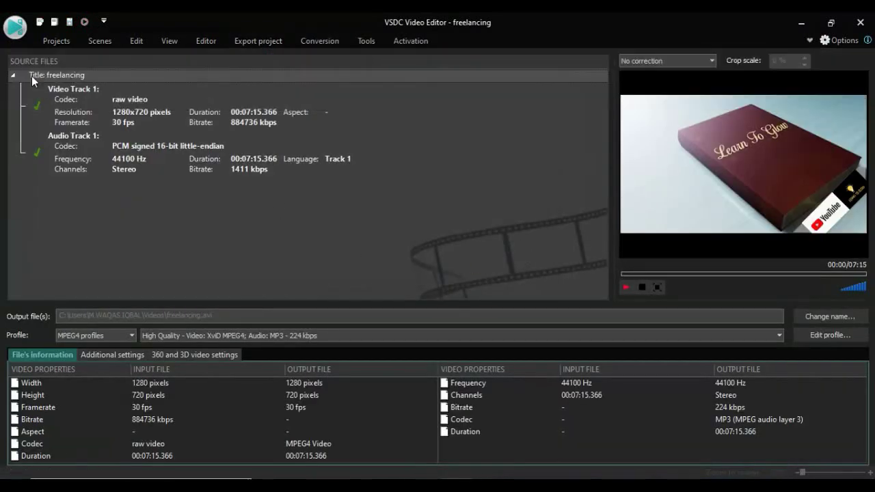
pyautogui.click(256, 40)
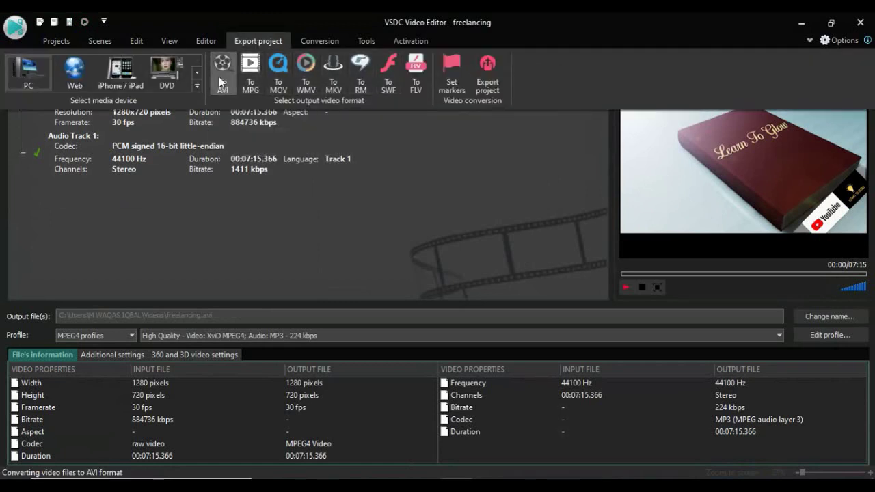
pyautogui.click(220, 82)
pyautogui.click(260, 42)
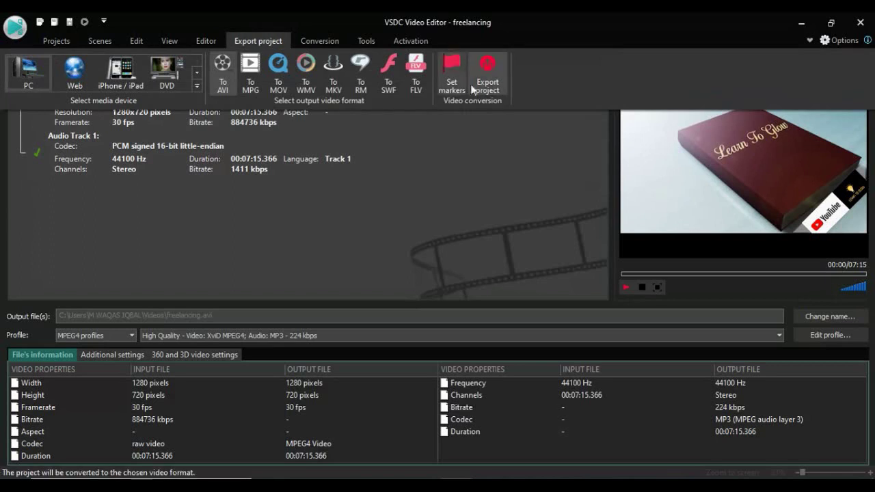
# Step: Export the freelancing project as AVI without the premium hardware acceleration feature, and close the completion notice
pyautogui.click(487, 71)
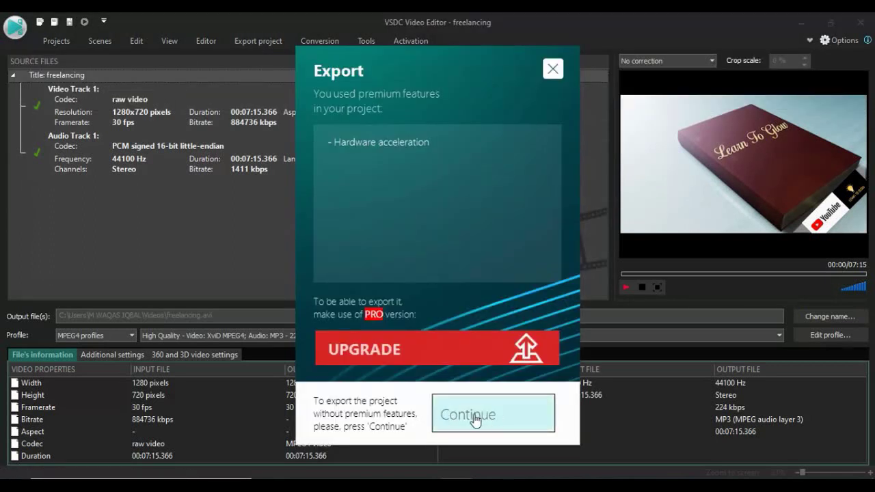
pyautogui.click(475, 420)
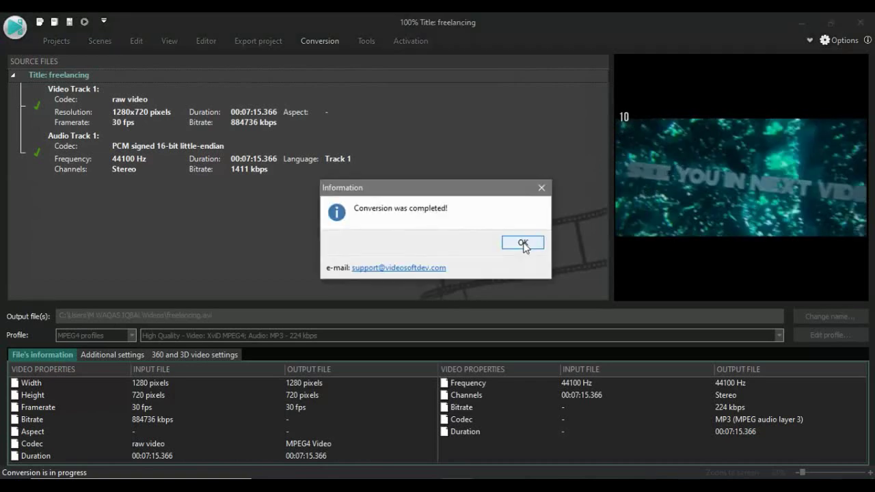
pyautogui.click(523, 243)
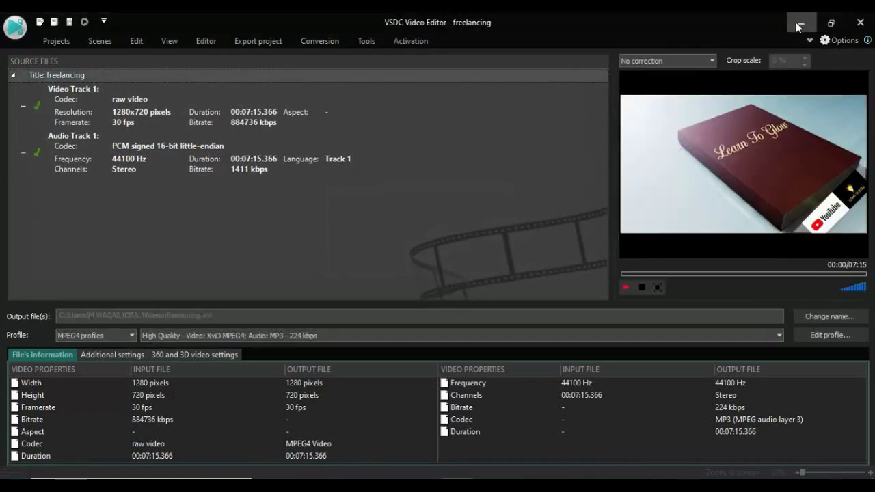
# Step: Minimize the editor and play the exported freelancing.avi from the computer's Videos folder in VLC media player
pyautogui.click(799, 25)
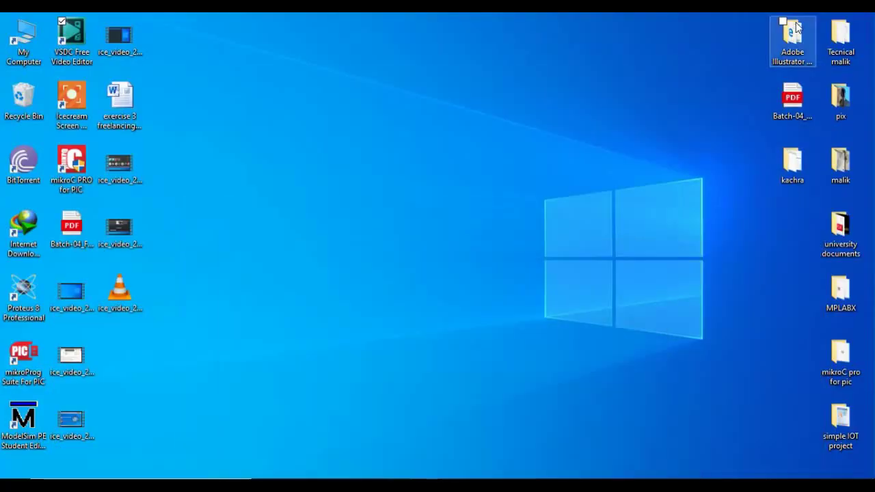
pyautogui.doubleClick(30, 53)
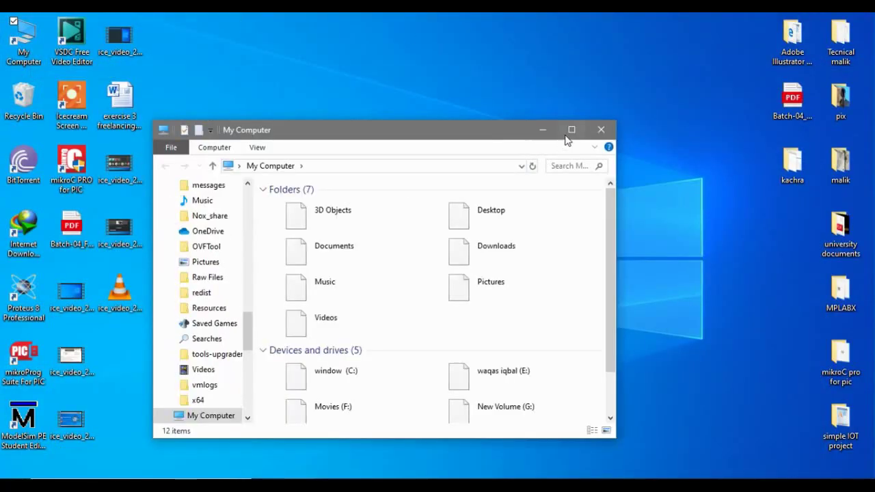
pyautogui.click(571, 130)
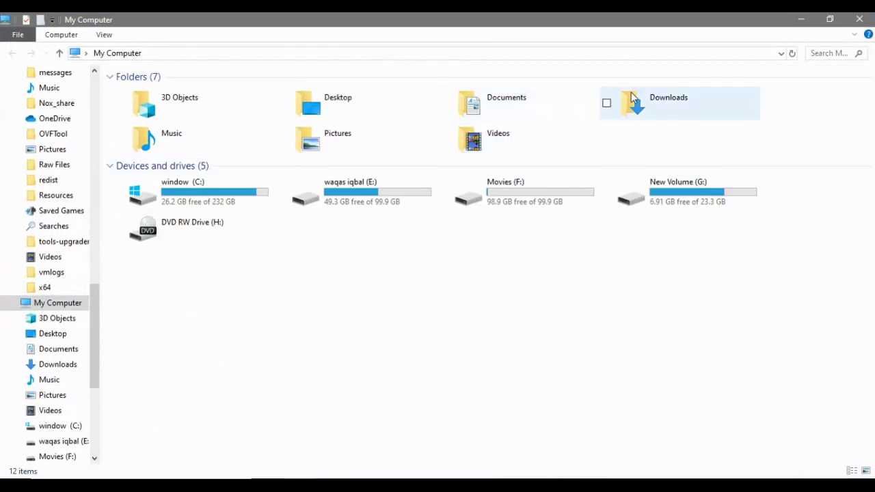
pyautogui.doubleClick(527, 139)
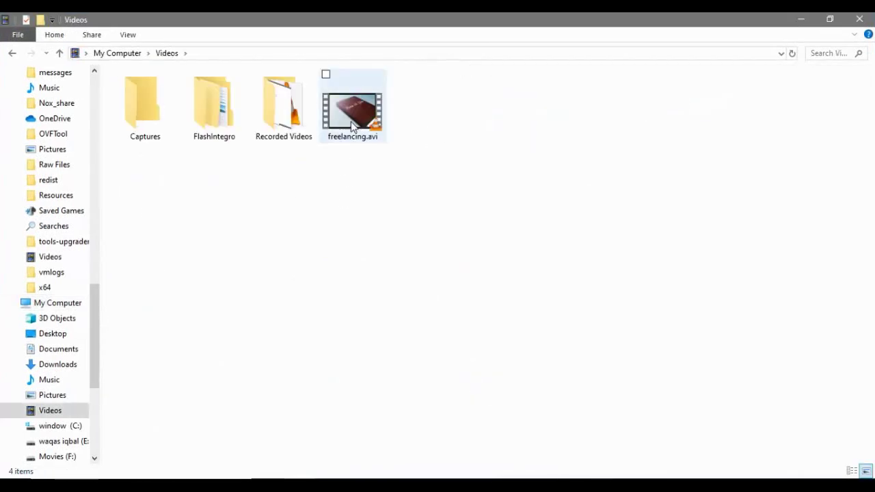
pyautogui.click(352, 127)
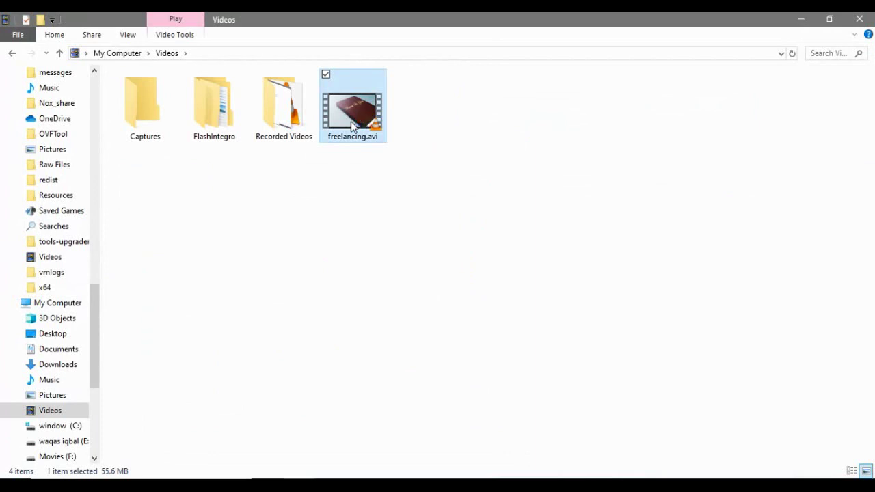
pyautogui.doubleClick(352, 125)
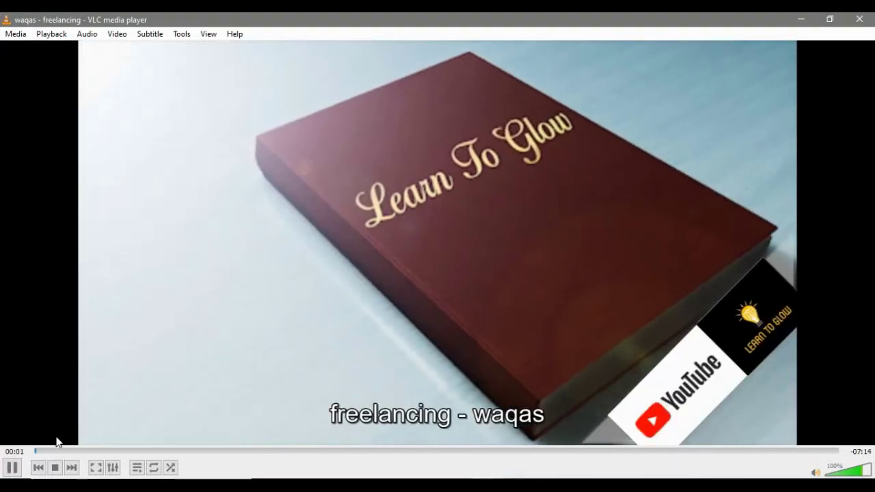
# Step: Skim the exported video from the intro through the screen recordings to about 06:51, checking the picture and joins, with the volume at 105%
pyautogui.click(51, 451)
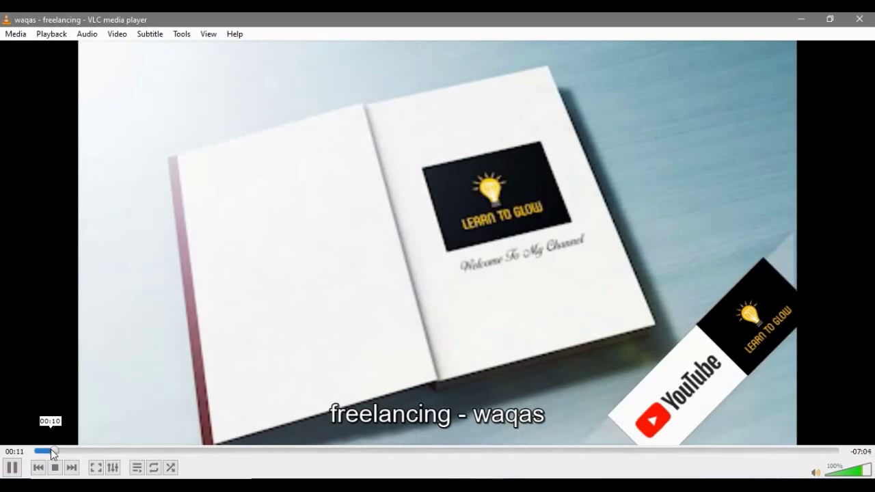
pyautogui.hotkey('ctrl', 'Right')
pyautogui.hotkey('ctrl', 'Right')
pyautogui.hotkey('ctrl', 'Right')
pyautogui.hotkey('ctrl', 'Right')
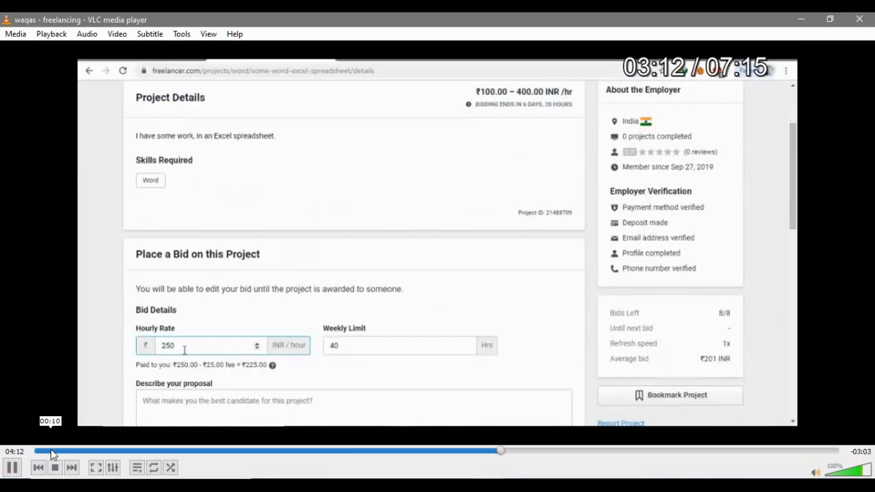
pyautogui.hotkey('ctrl', 'Right')
pyautogui.hotkey('ctrl', 'Right')
pyautogui.hotkey('ctrl', 'Up')
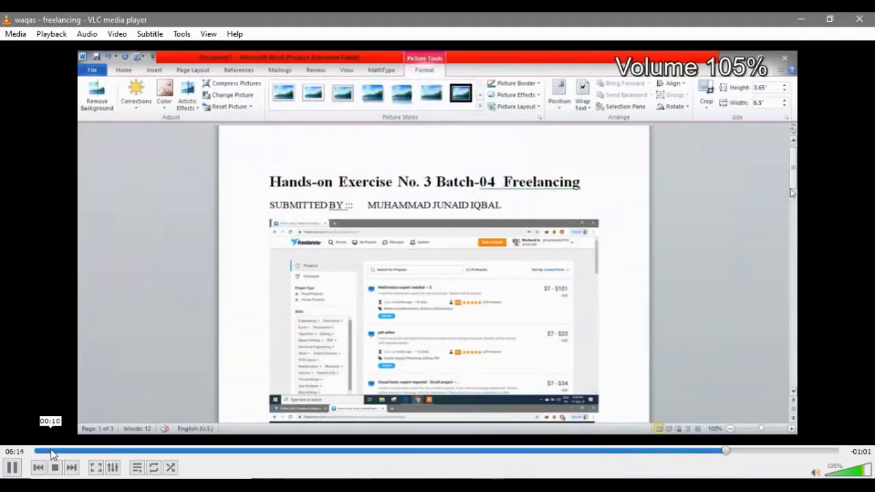
pyautogui.hotkey('ctrl', 'Right')
pyautogui.hotkey('ctrl', 'Left')
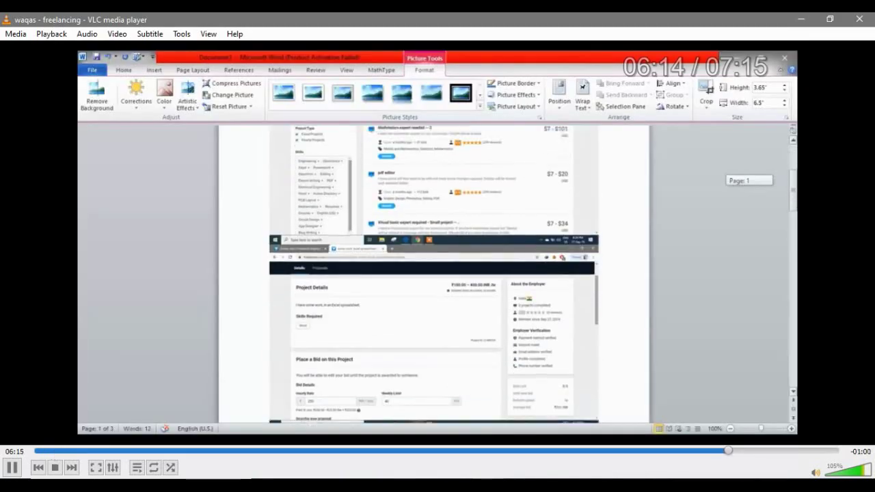
pyautogui.click(748, 452)
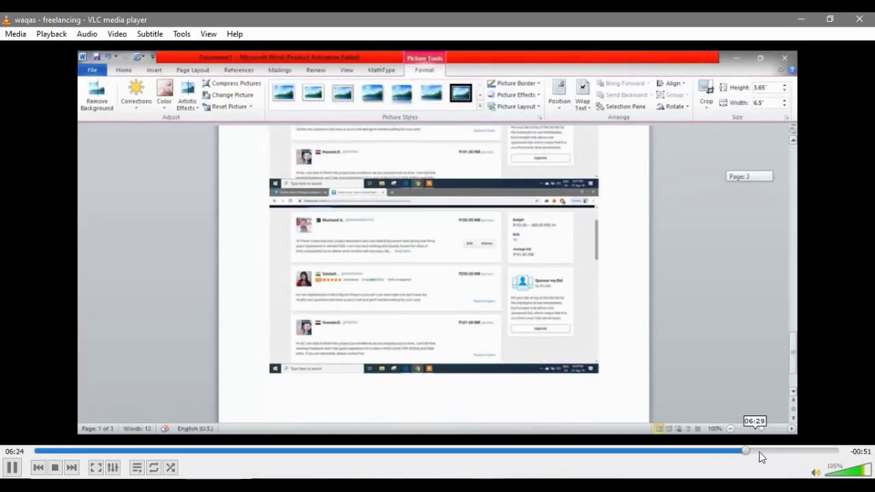
pyautogui.click(763, 451)
pyautogui.moveTo(776, 450); pyautogui.dragTo(800, 458)
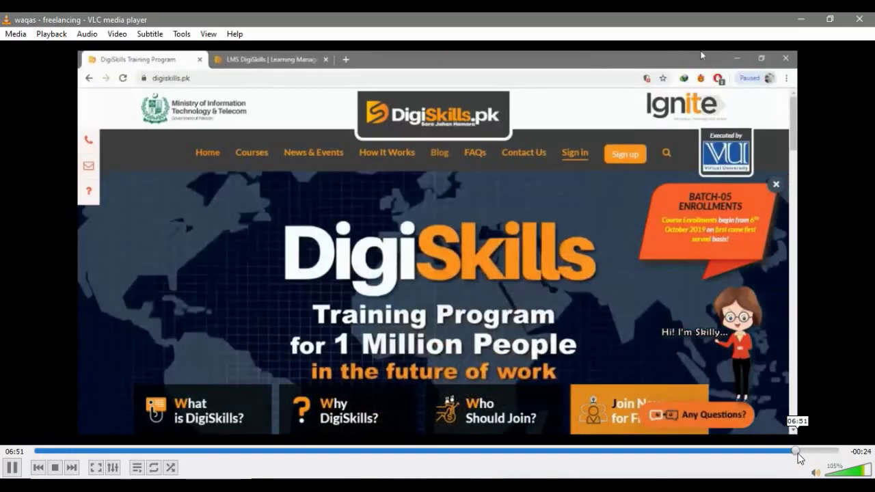